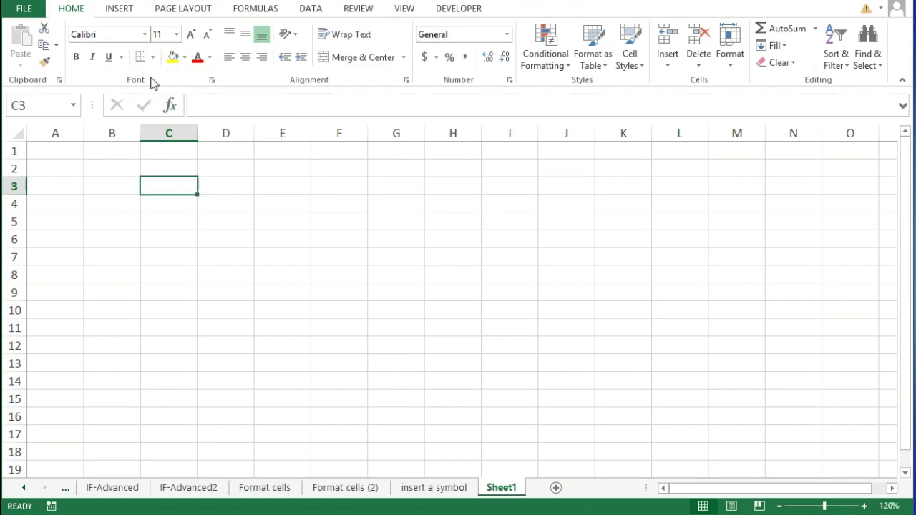
click(153, 57)
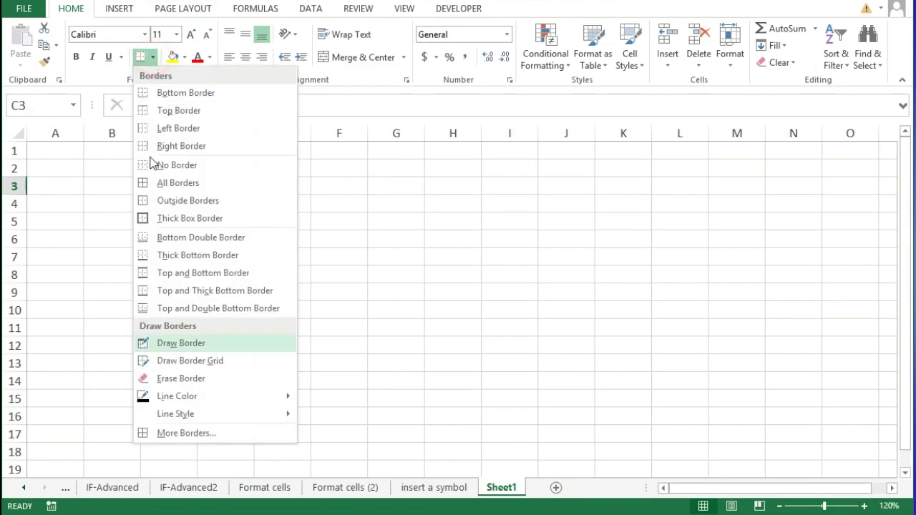
click(416, 237)
click(414, 233)
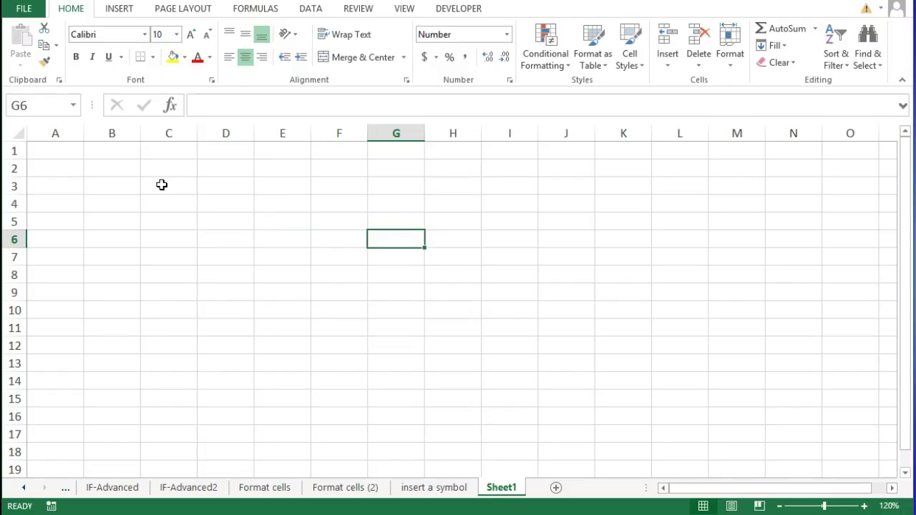
Fill the range C3:K16 with the formula =RAND()
drag(162, 184, 609, 409)
text(=)
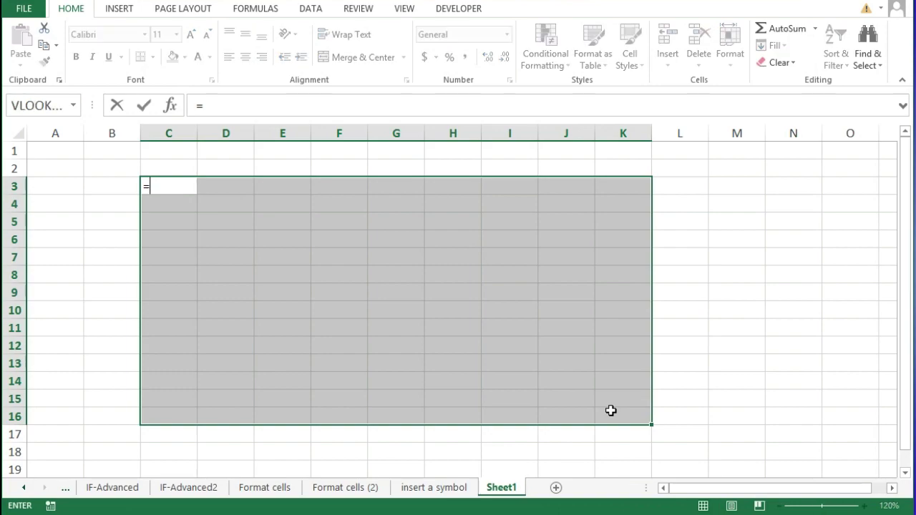
text(rand()
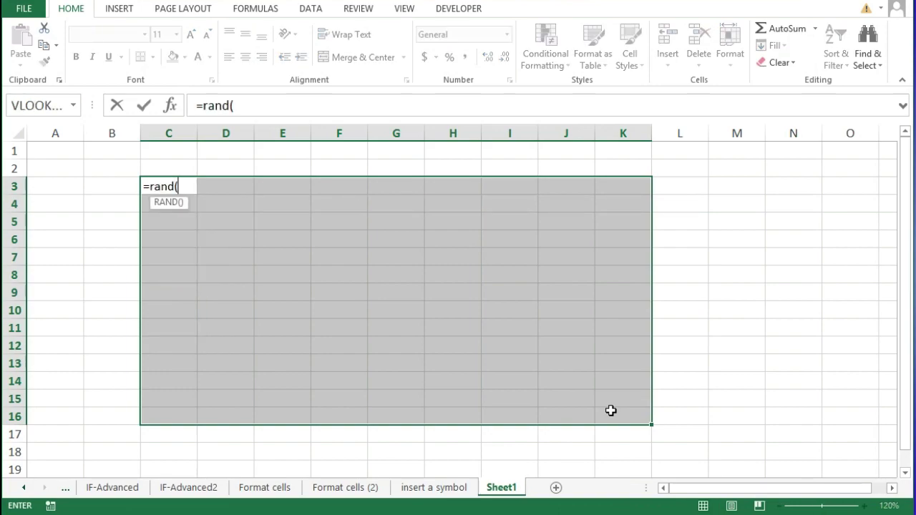
text())
key(ctrl+Return)
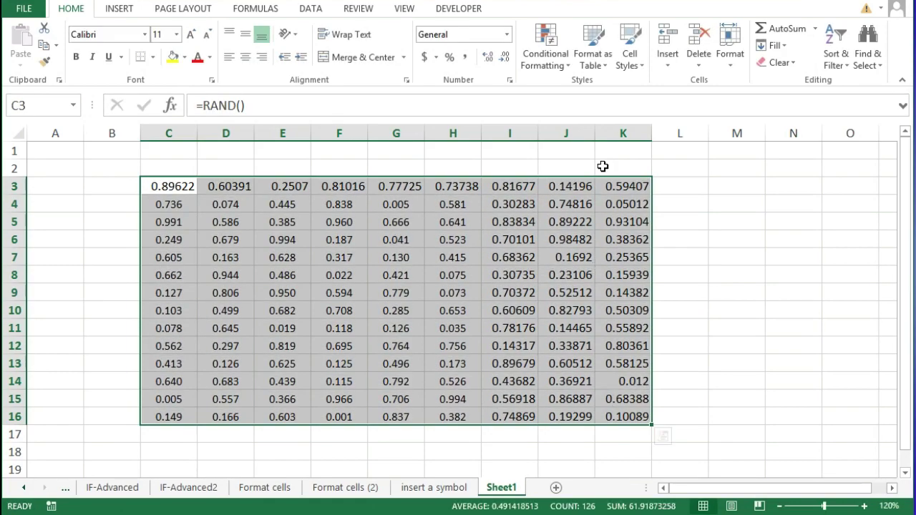
Enter the header Titile-1 in C2 and extend the series across row 2 to Titile-9 in K2
click(164, 169)
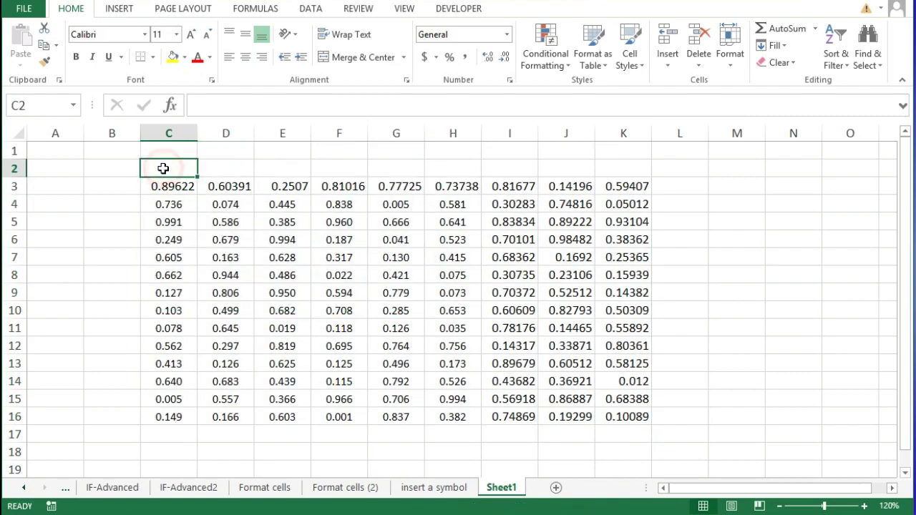
text(ti)
key(BackSpace)
key(BackSpace)
text(Titile-1)
key(Return)
click(175, 169)
drag(194, 179, 650, 185)
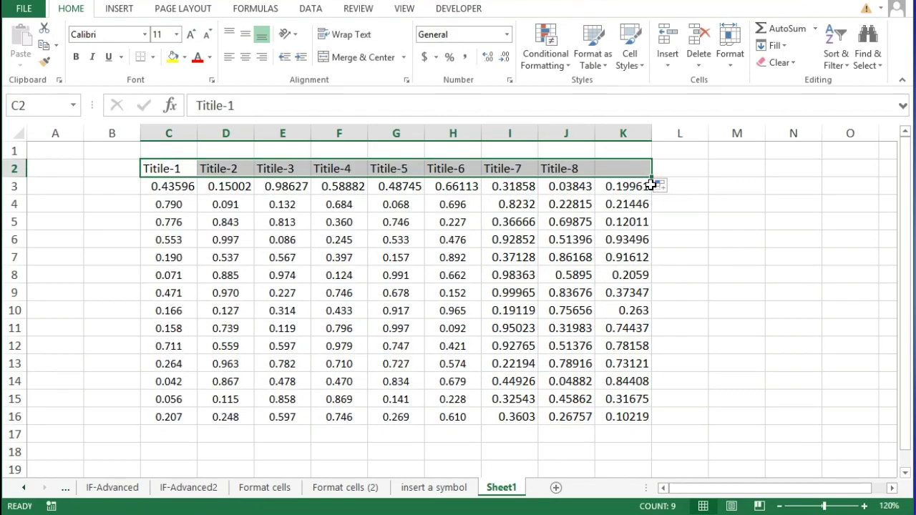
click(747, 276)
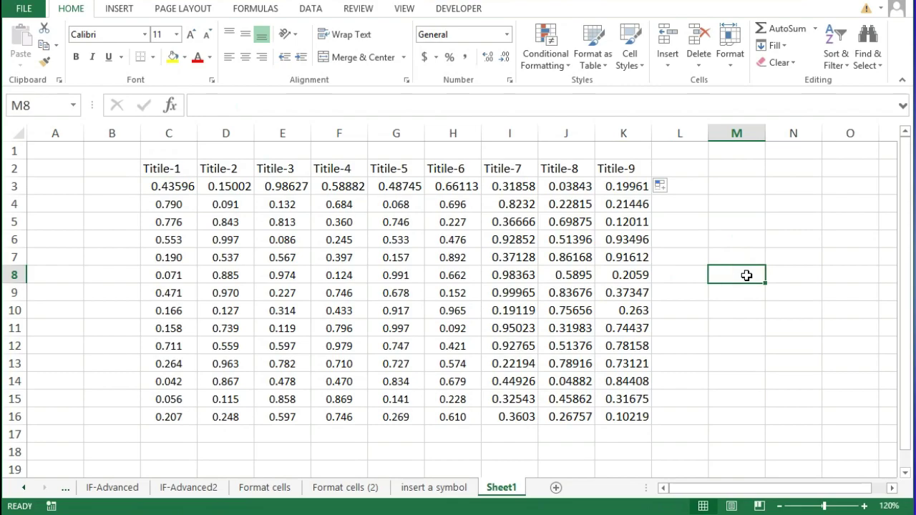
Apply All Borders to the table range C2:K16
drag(170, 167, 636, 418)
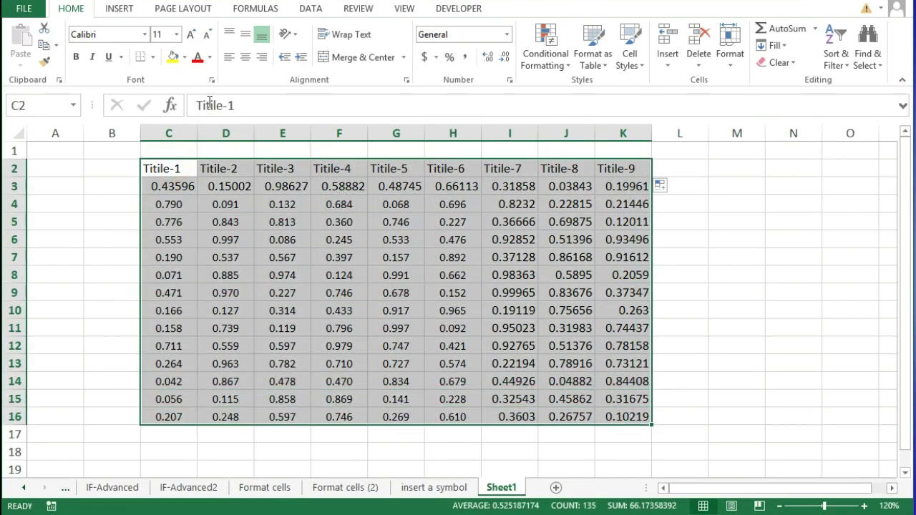
click(152, 57)
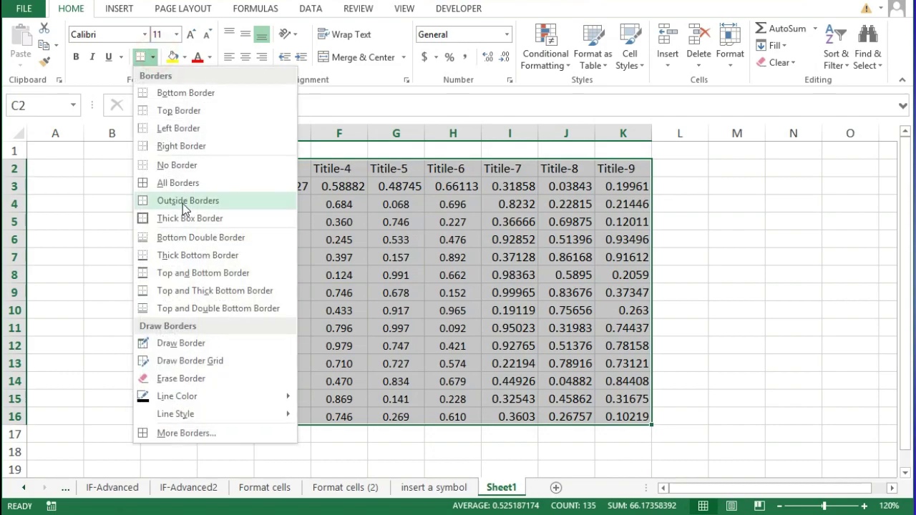
click(176, 182)
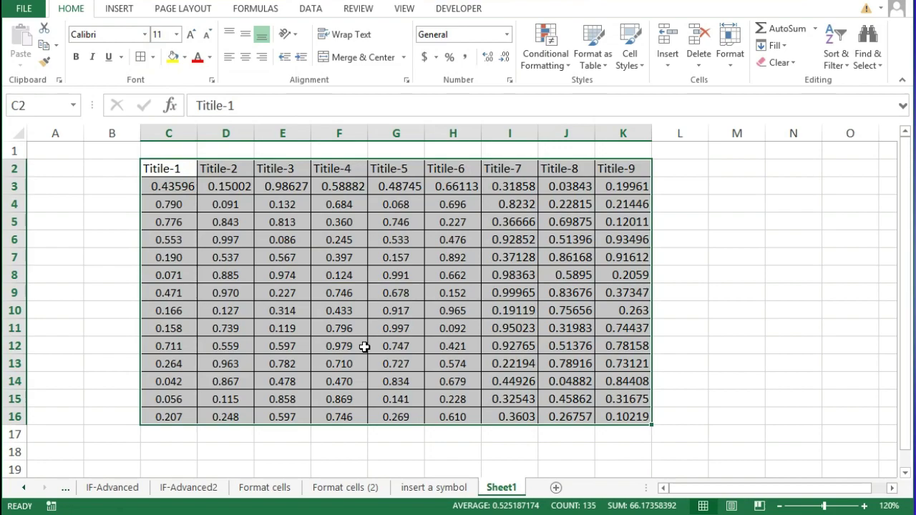
Open the border settings in Format Cells for C2:K16 and clear all existing borders with the None preset
click(167, 169)
drag(167, 169, 625, 415)
key(ctrl+1)
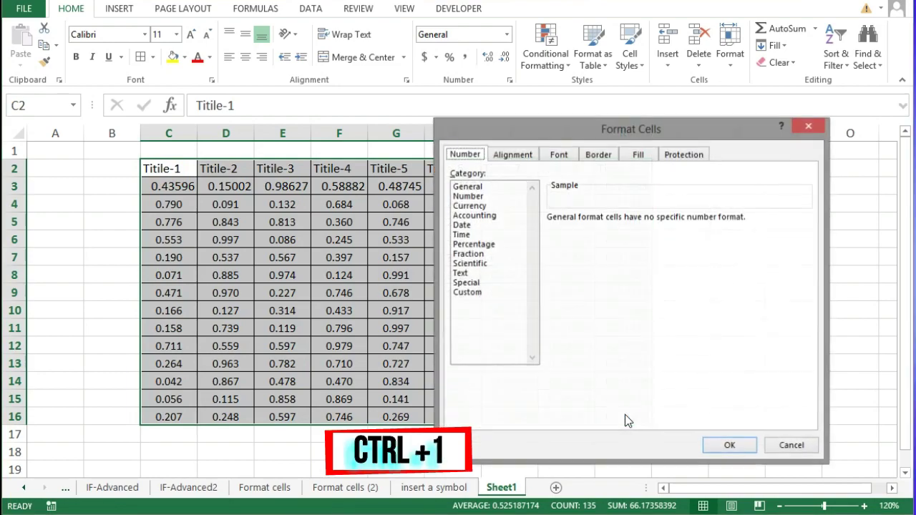
click(795, 445)
right_click(476, 219)
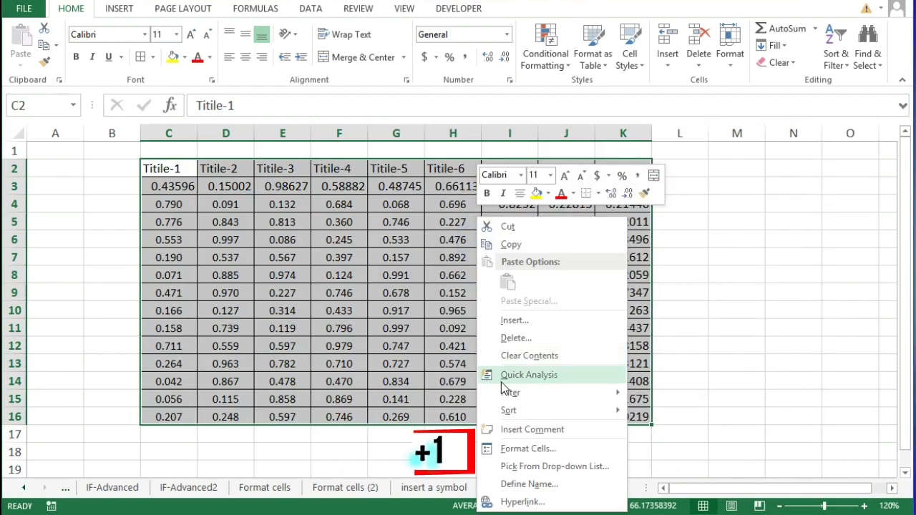
click(517, 451)
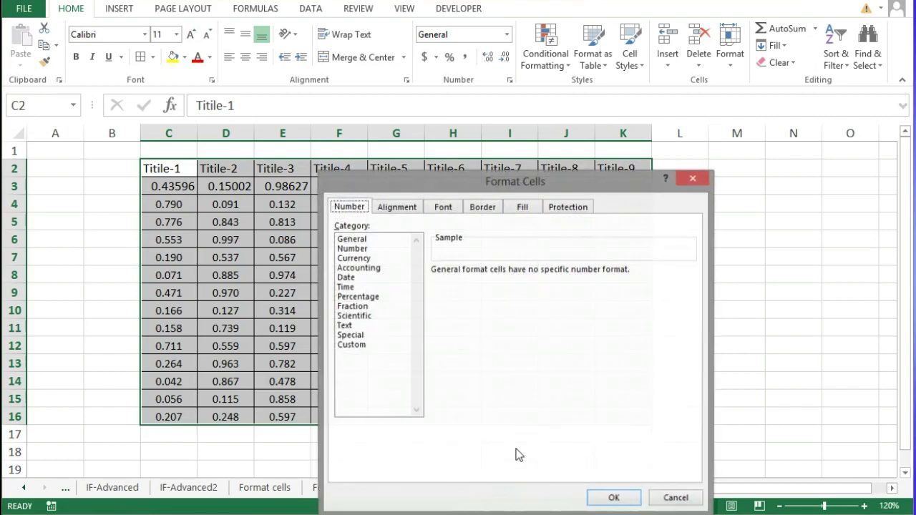
drag(459, 175, 586, 63)
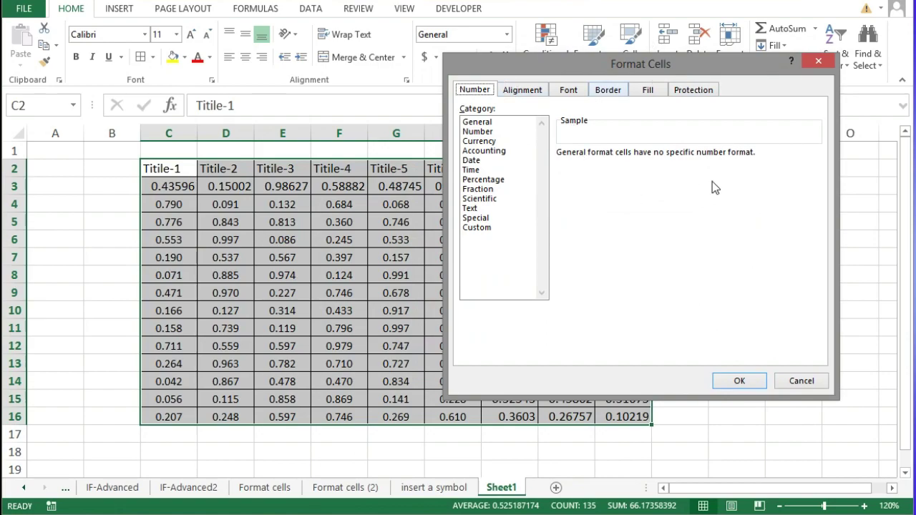
click(598, 91)
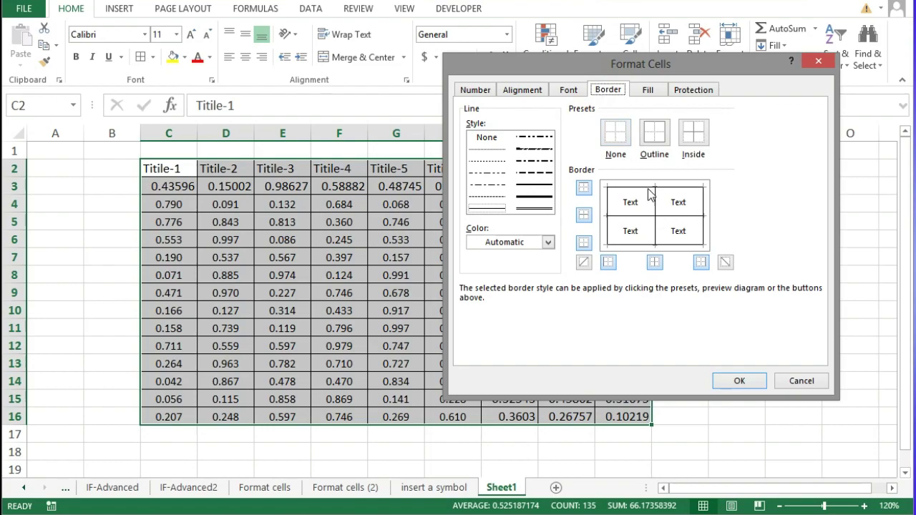
click(616, 133)
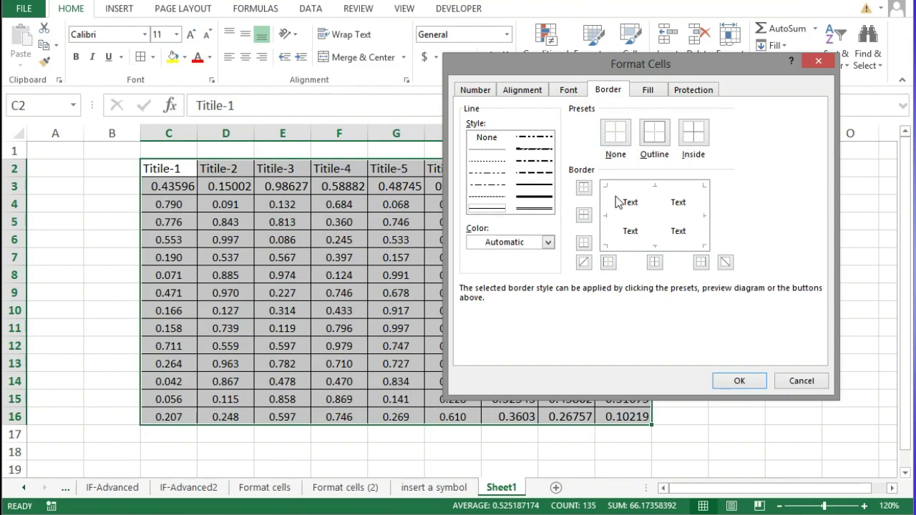
Add the inside horizontal and vertical border lines in the thin automatic-colour style
click(655, 216)
click(655, 217)
click(656, 219)
click(657, 222)
click(655, 217)
click(622, 216)
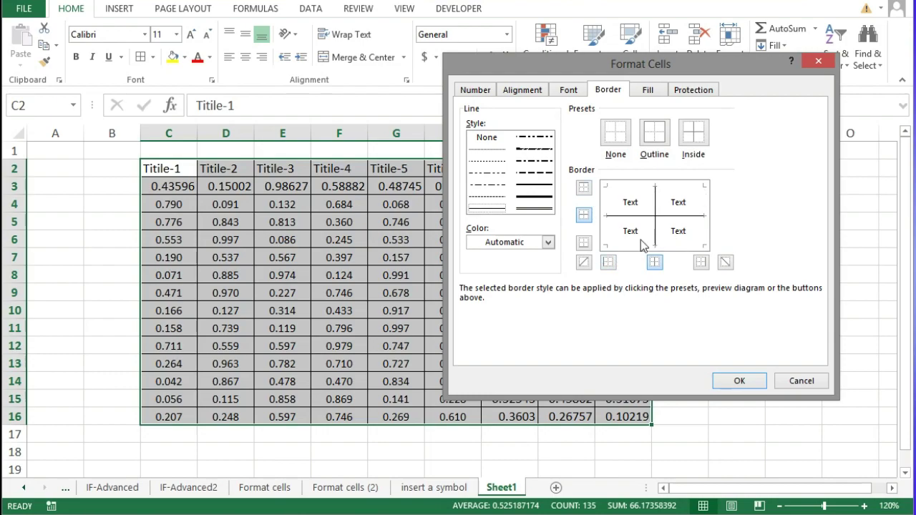
Apply a thick solid light blue line to the table's four outer edges and confirm the border settings
click(537, 196)
click(547, 243)
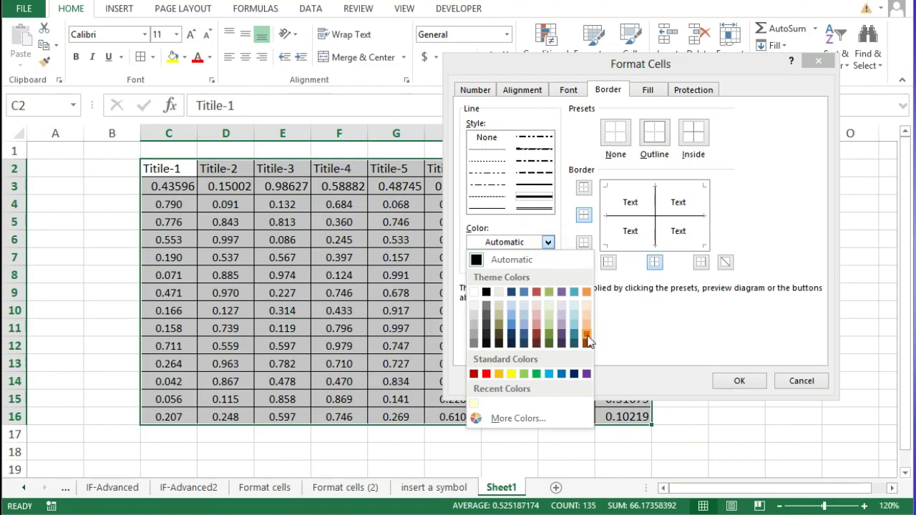
click(587, 344)
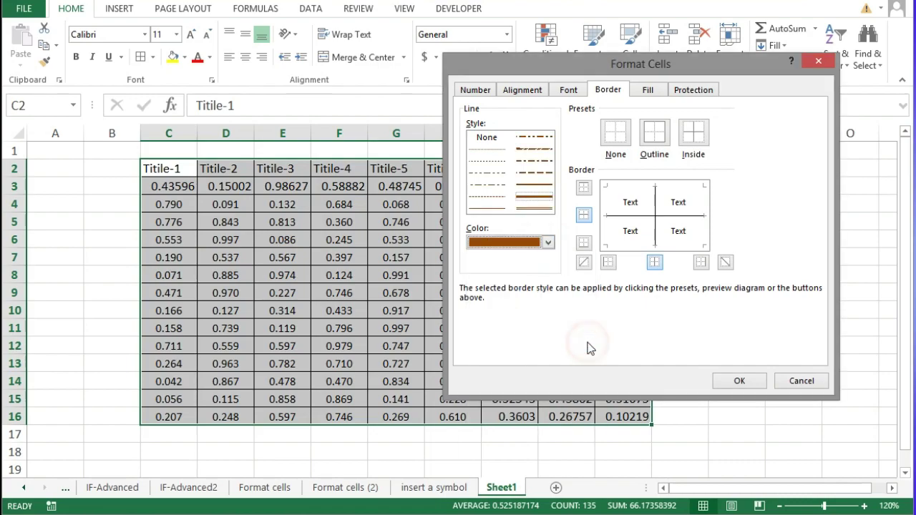
click(548, 242)
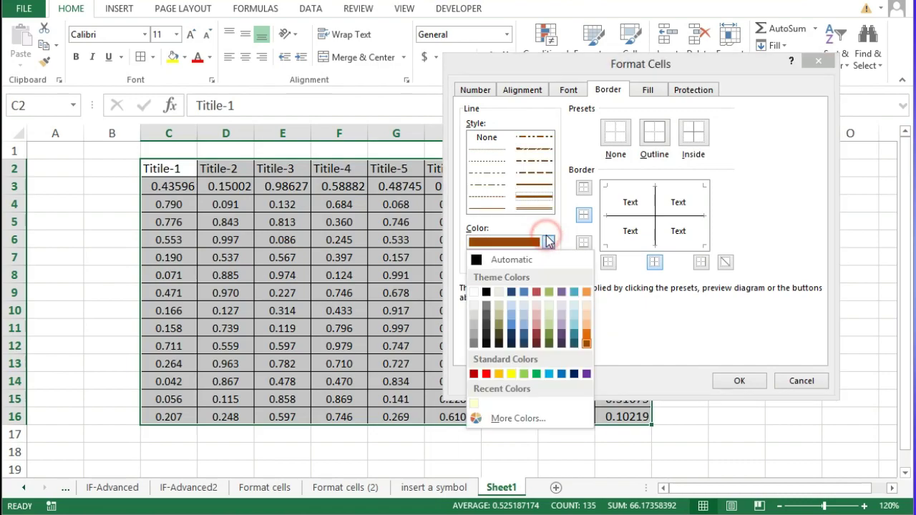
click(550, 373)
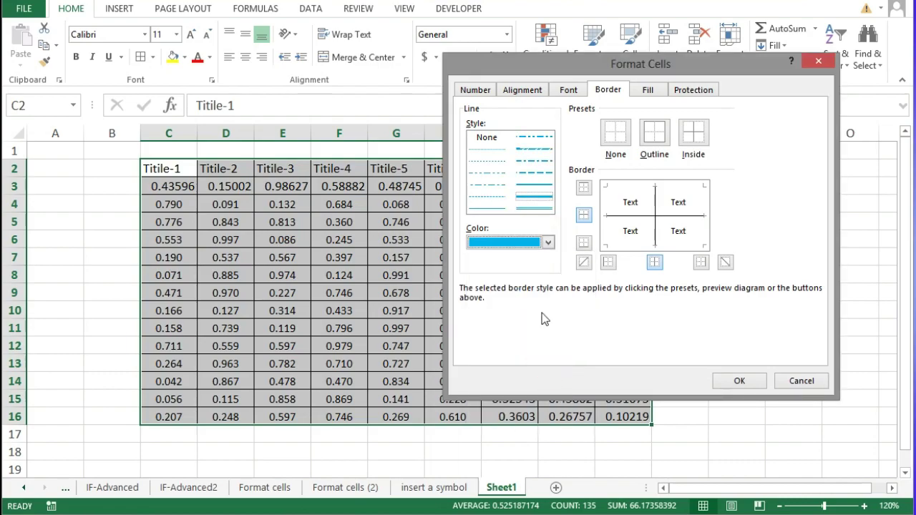
click(638, 187)
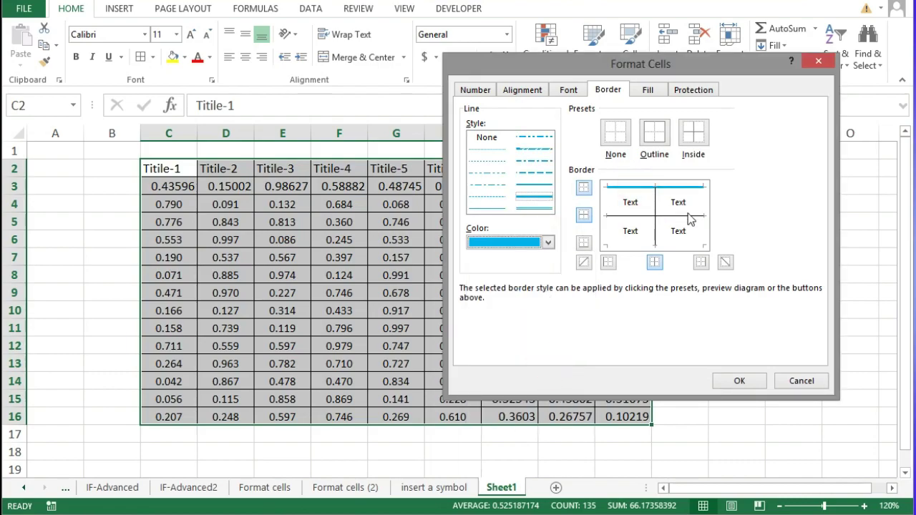
click(702, 216)
click(665, 243)
click(609, 223)
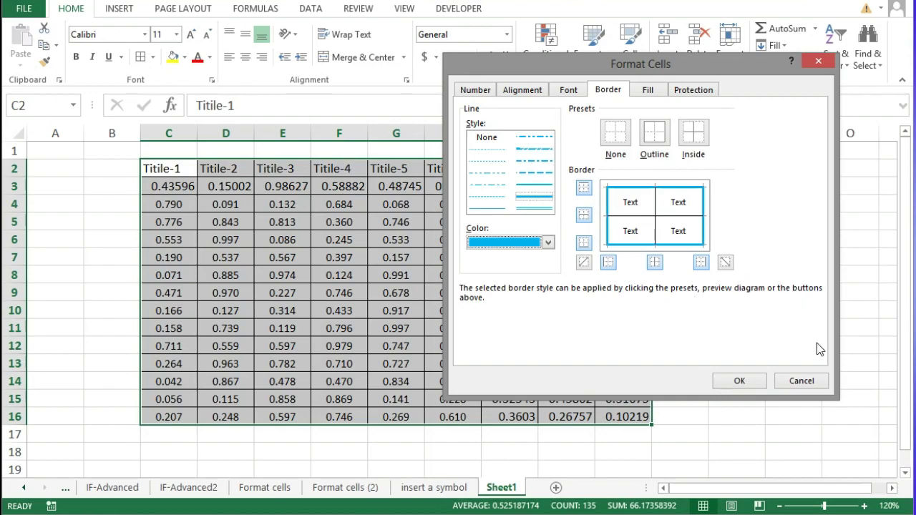
click(743, 374)
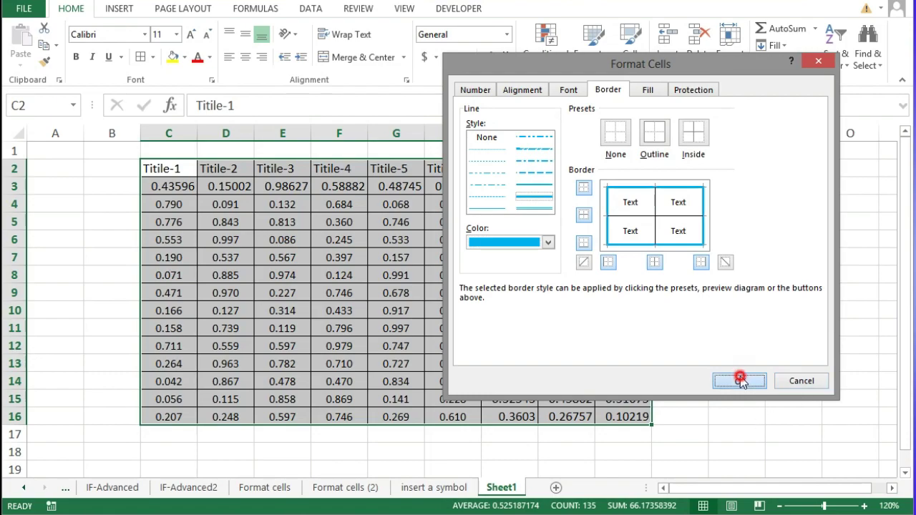
click(718, 310)
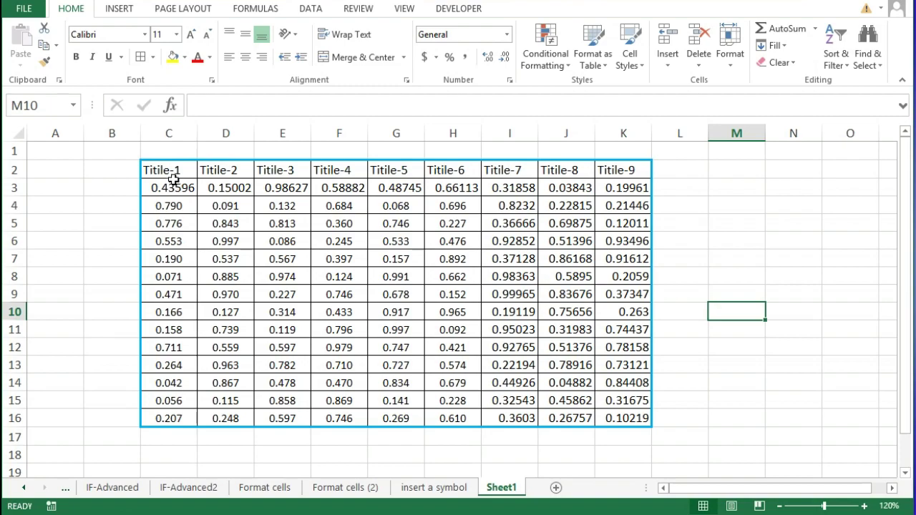
Try orange dash-dot lines for the inside borders of C2:K16, and undo that border change
drag(168, 170, 627, 421)
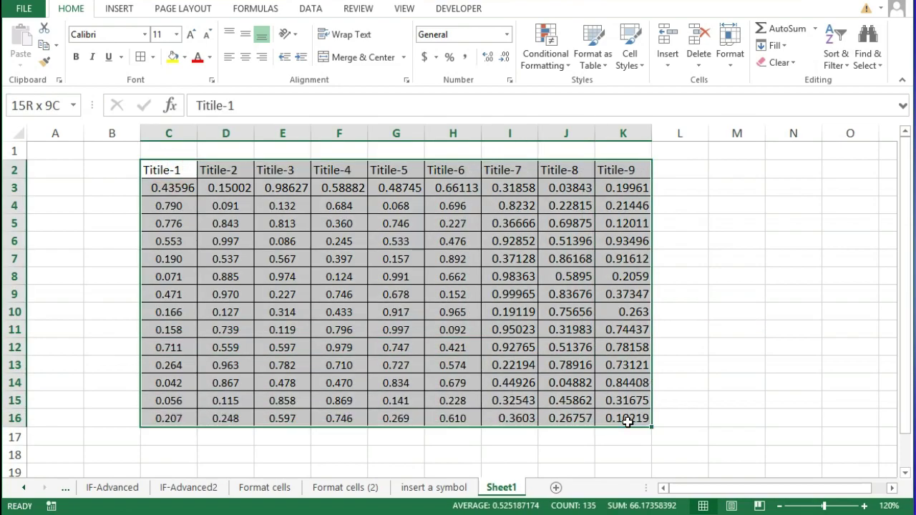
key(ctrl+1)
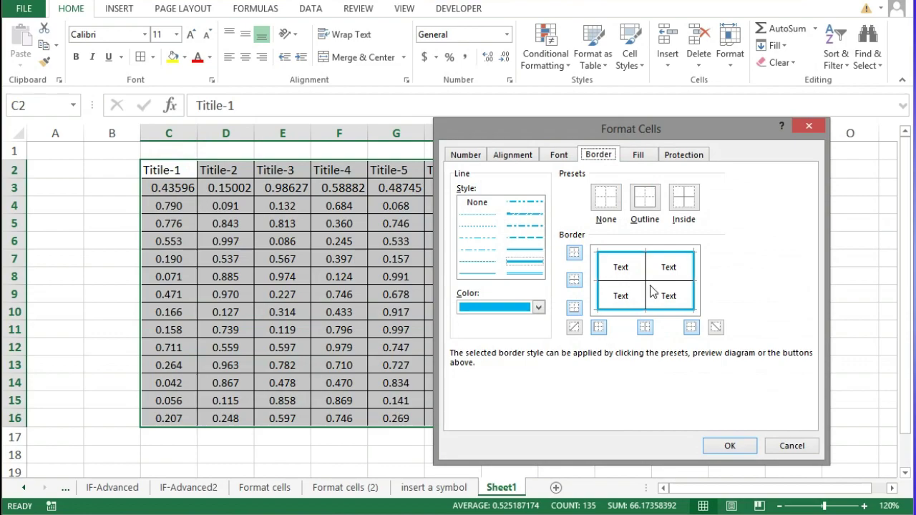
click(539, 307)
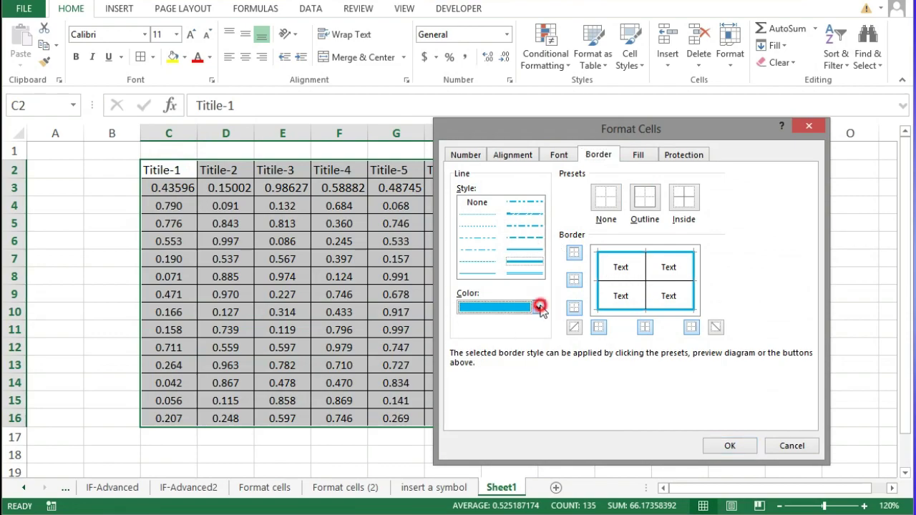
click(577, 401)
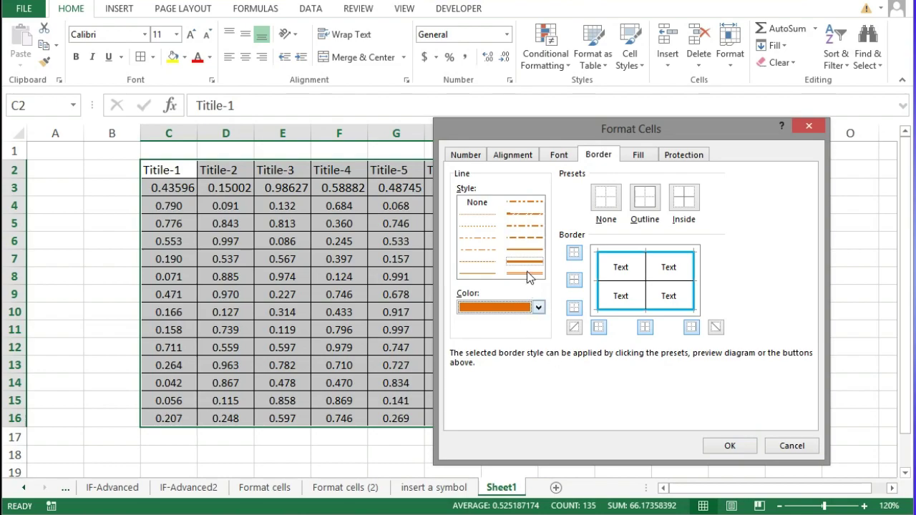
click(523, 225)
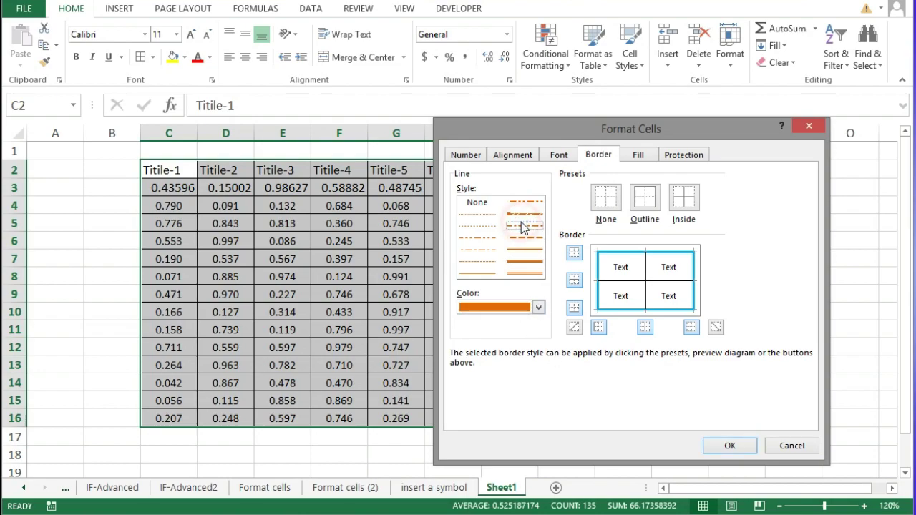
click(647, 268)
click(656, 279)
click(716, 444)
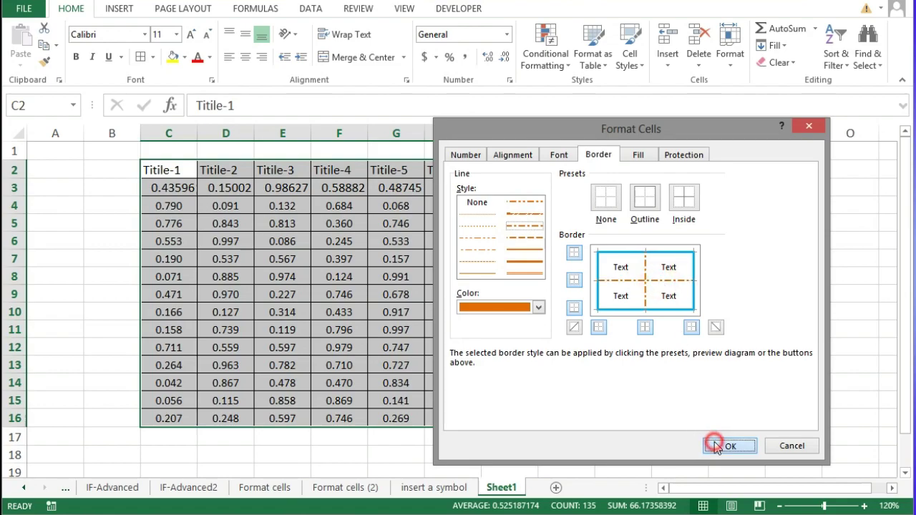
click(687, 325)
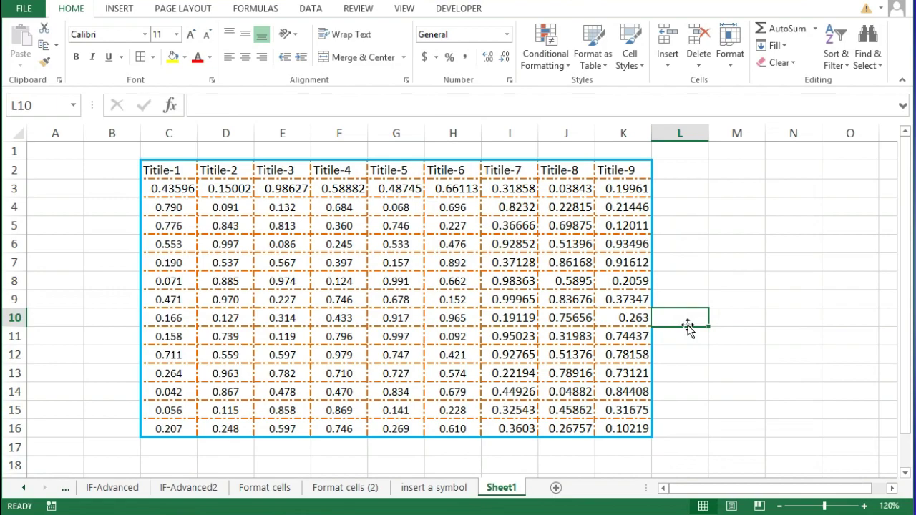
key(ctrl+z)
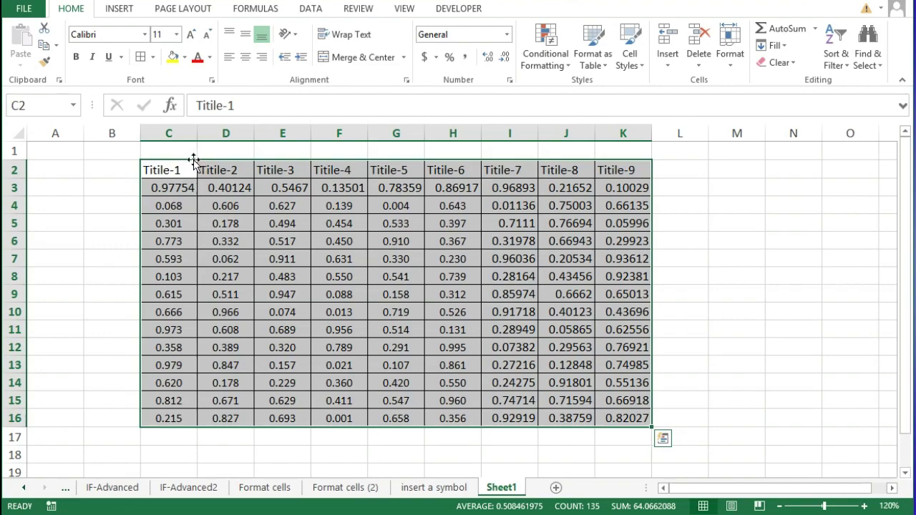
Fill the header cells C2:K2 with yellow
drag(179, 170, 603, 171)
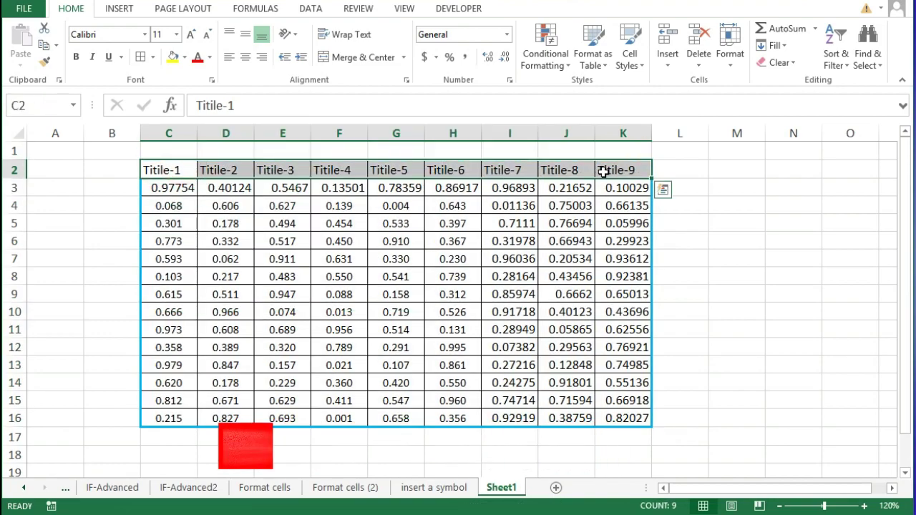
click(185, 57)
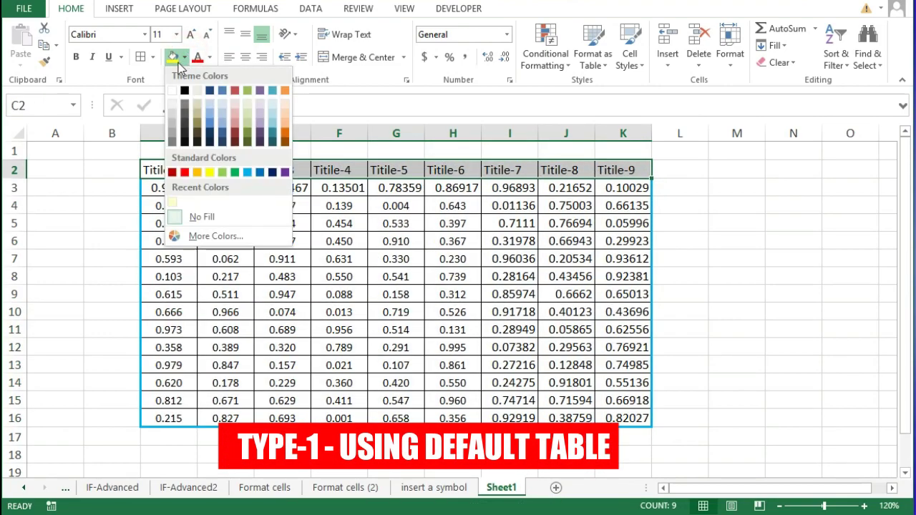
click(172, 57)
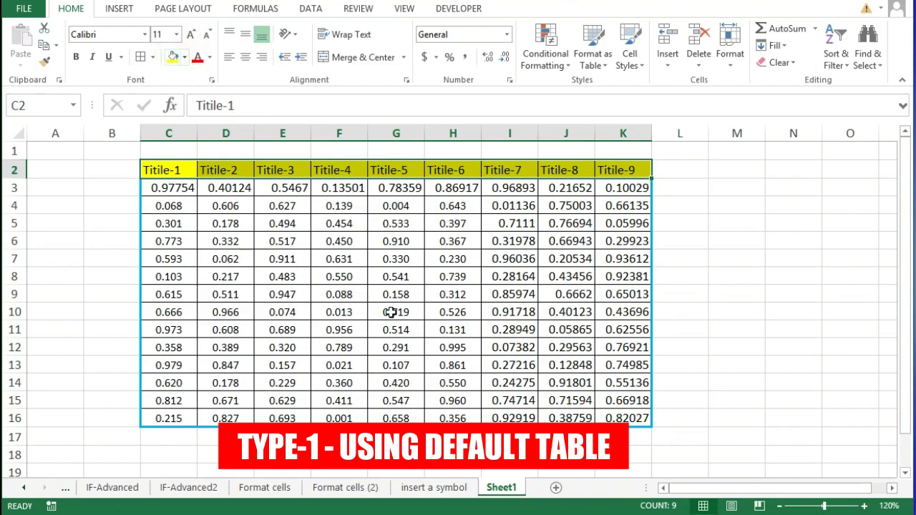
click(335, 294)
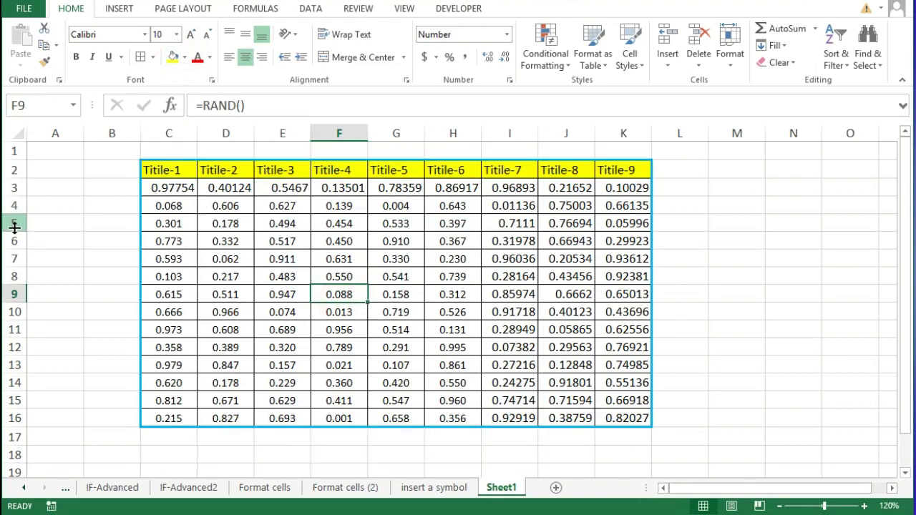
Delete rows 5 to 16, keeping only the header row and the first two data rows
drag(14, 223, 28, 418)
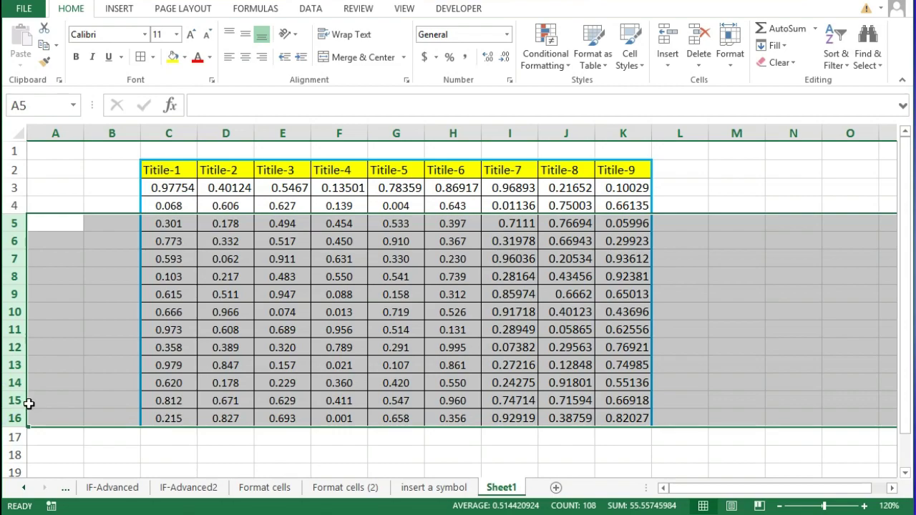
right_click(19, 390)
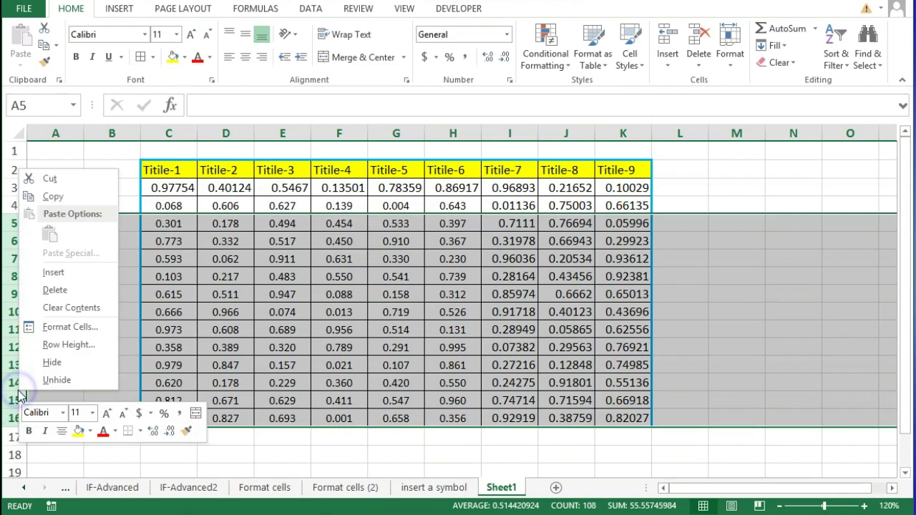
click(36, 290)
click(318, 248)
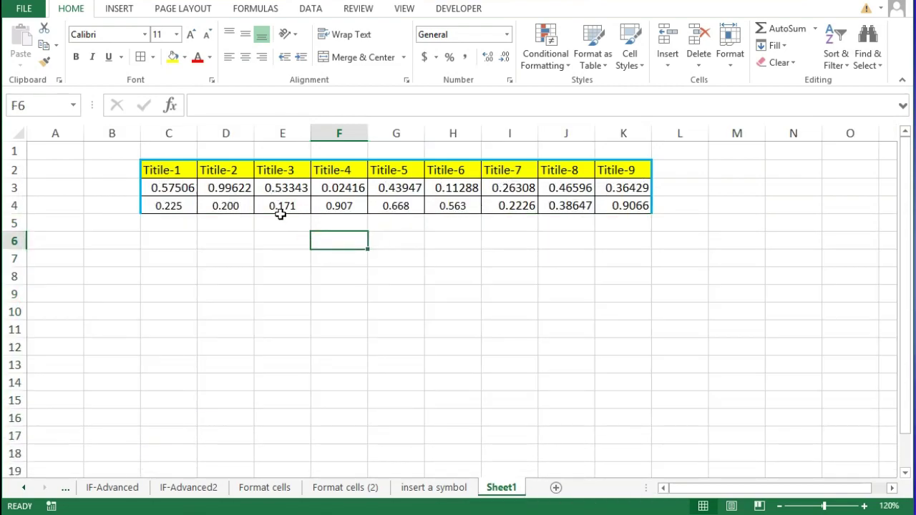
Apply plain outside borders around the remaining range C2:K4
drag(164, 172, 606, 202)
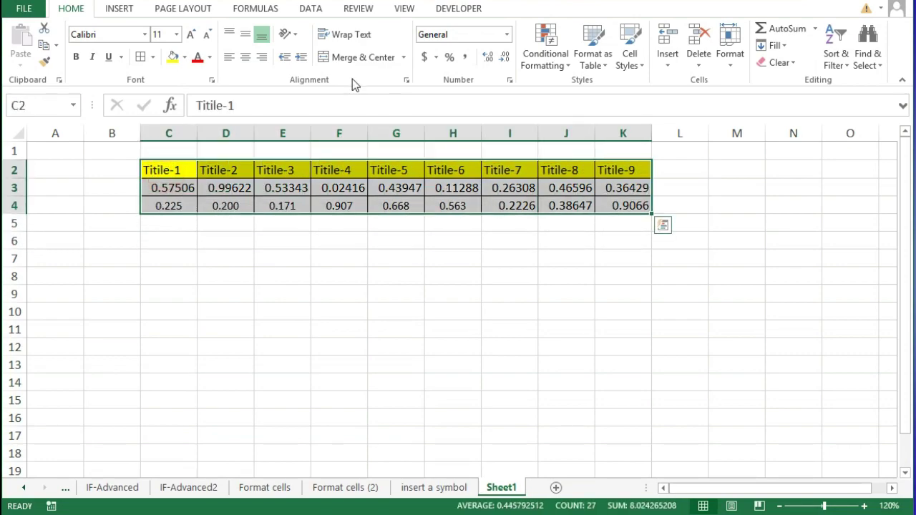
click(154, 57)
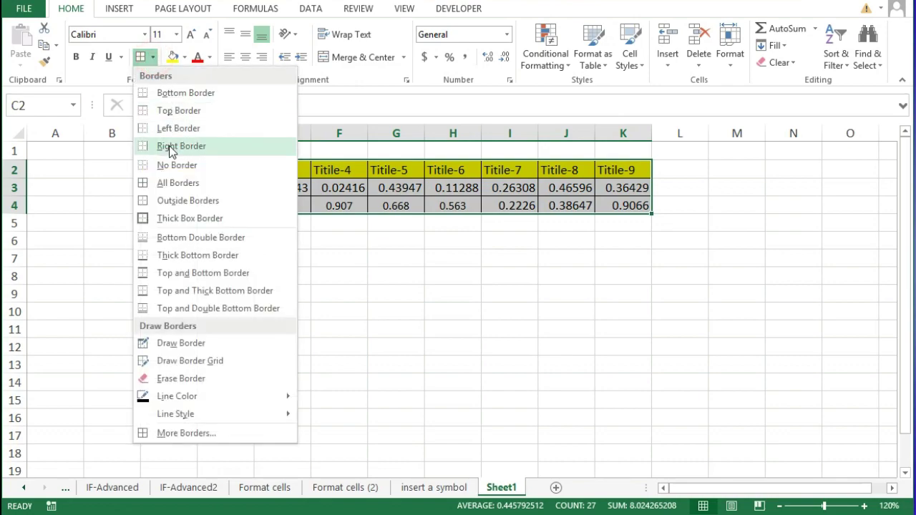
click(179, 201)
click(293, 328)
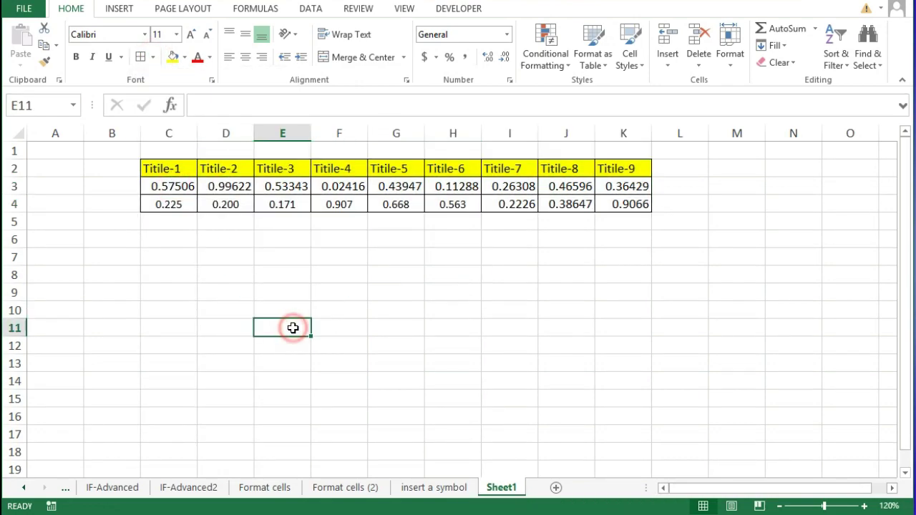
Convert the range C2:K4 into an Excel table, using its first row as headers
drag(167, 176, 565, 186)
drag(174, 170, 615, 199)
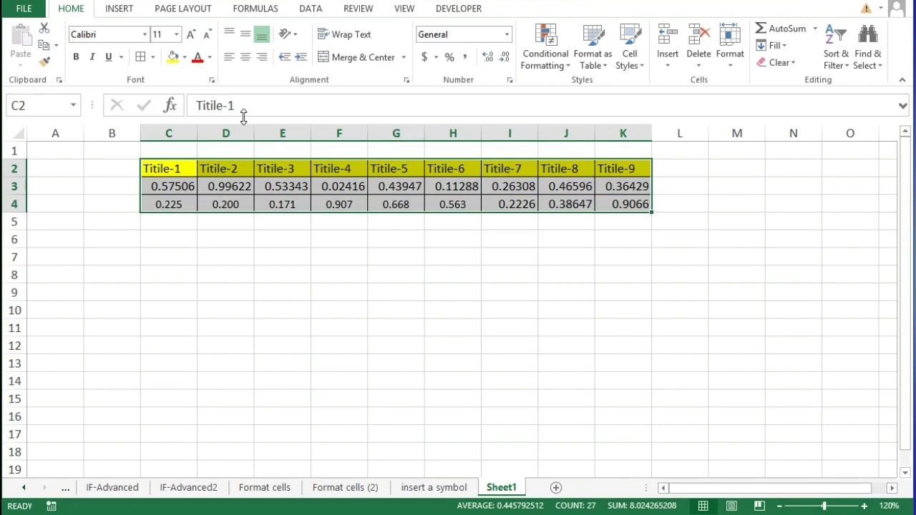
key(ctrl+t)
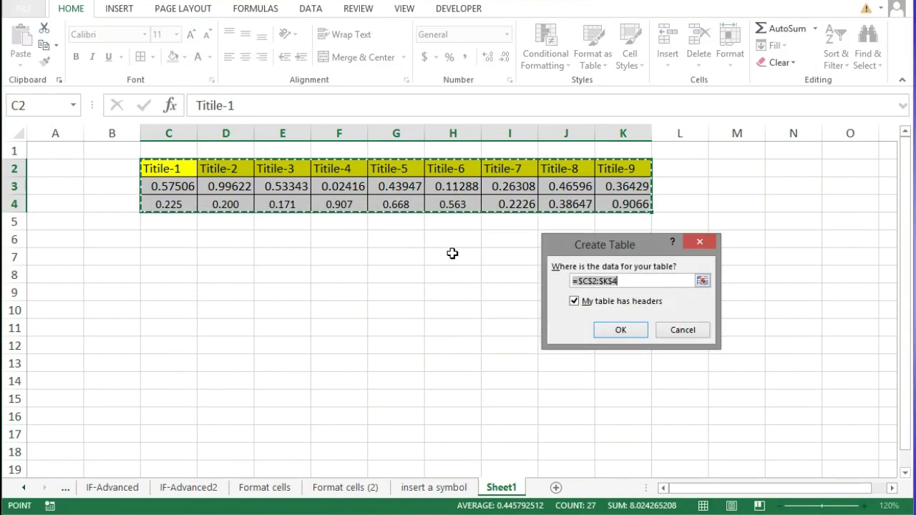
click(628, 253)
drag(628, 252, 546, 254)
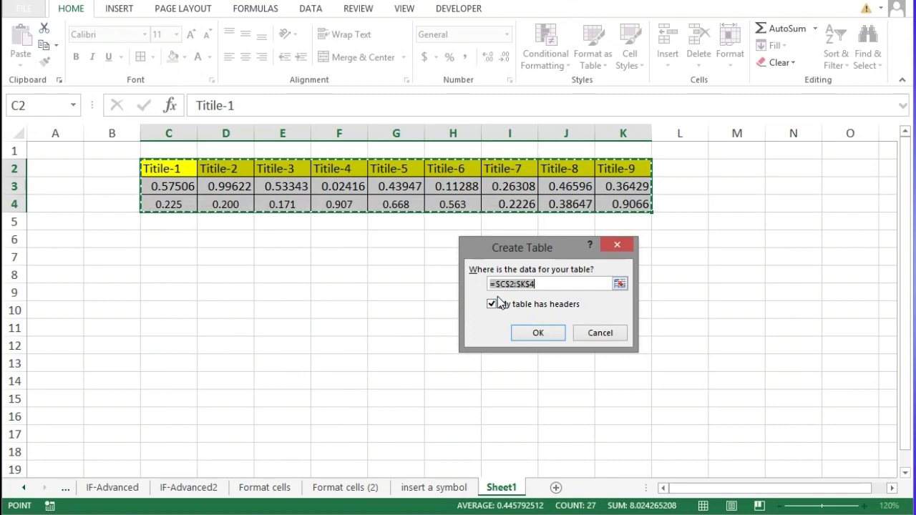
click(530, 335)
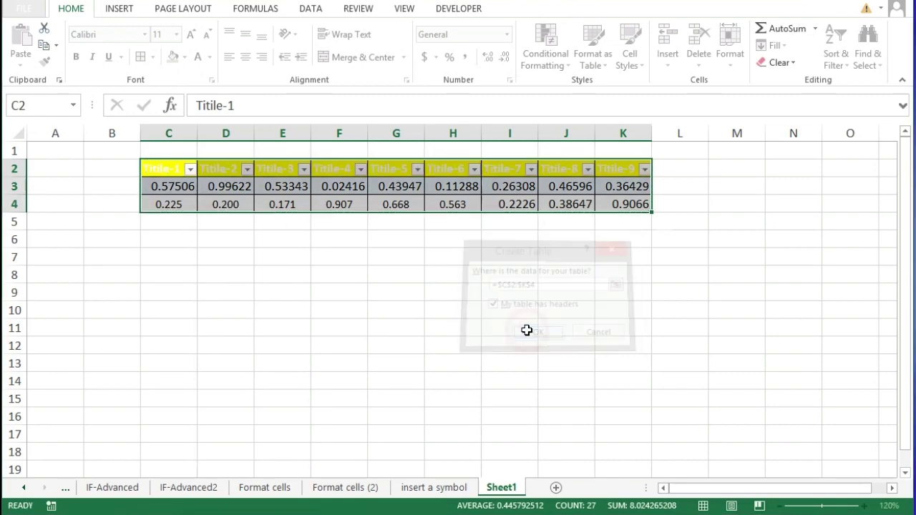
click(356, 277)
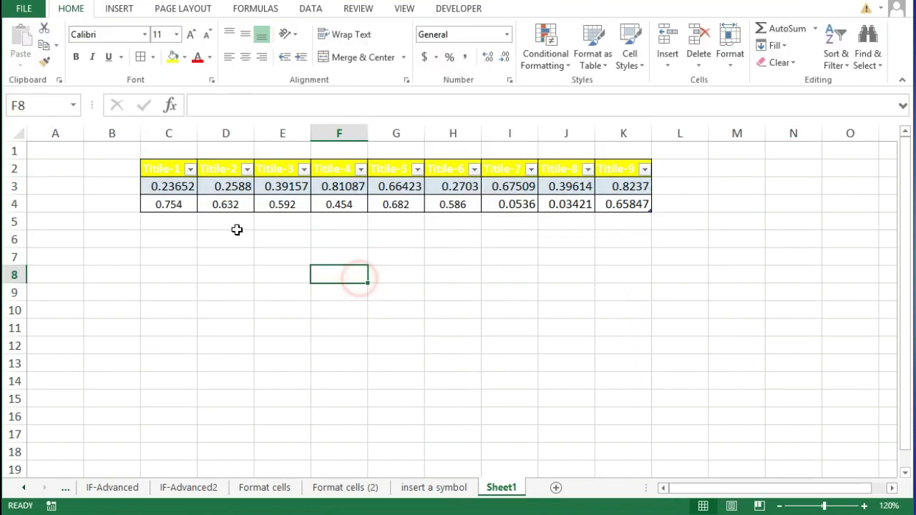
Extend the table downward by entering 1, 2, 3 and 4 in cells C5 to C8
click(166, 225)
text(1)
key(Return)
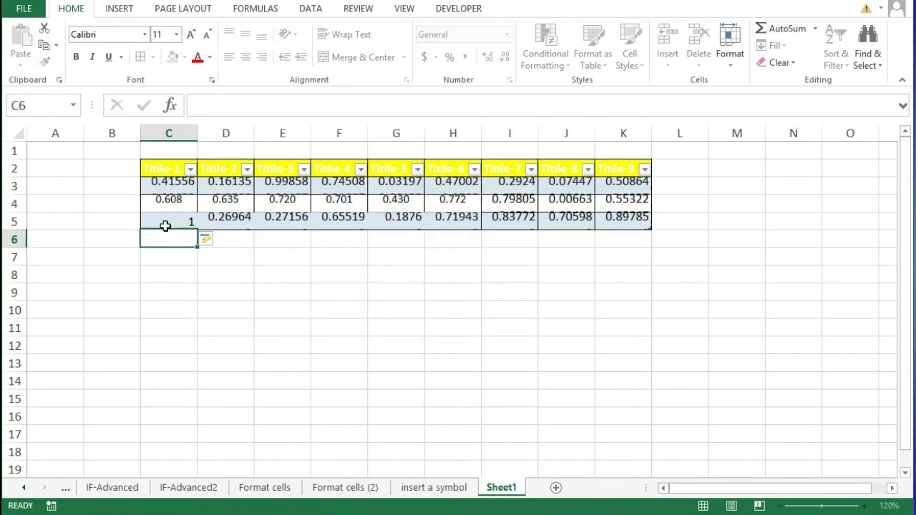
text(2)
key(ctrl+Return)
key(Return)
text(3)
key(Return)
text(4)
key(Return)
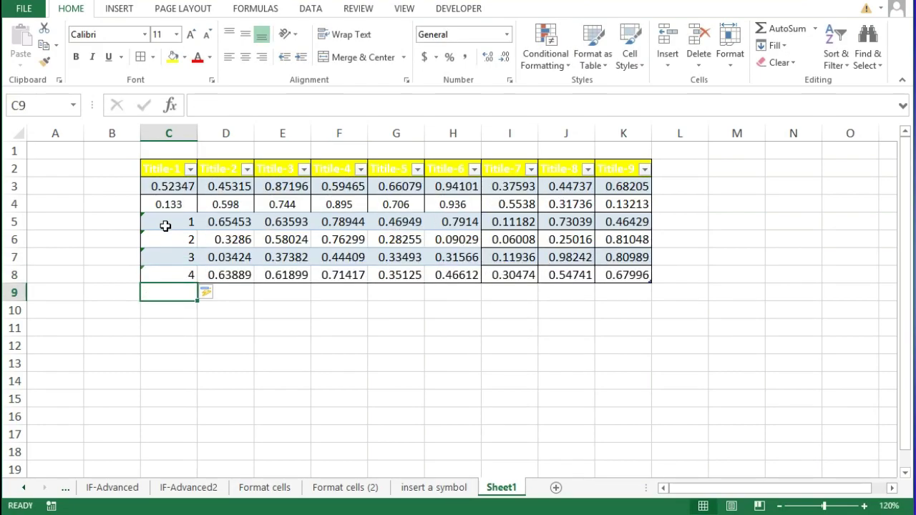
text(4)
key(Return)
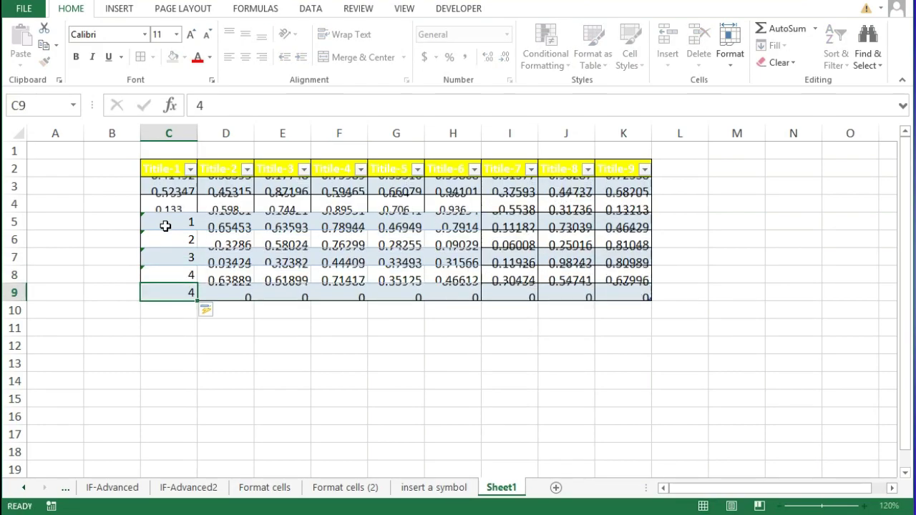
key(ctrl+z)
key(ctrl+z)
Add another table row by entering 5 in cell C9
text(5)
key(Return)
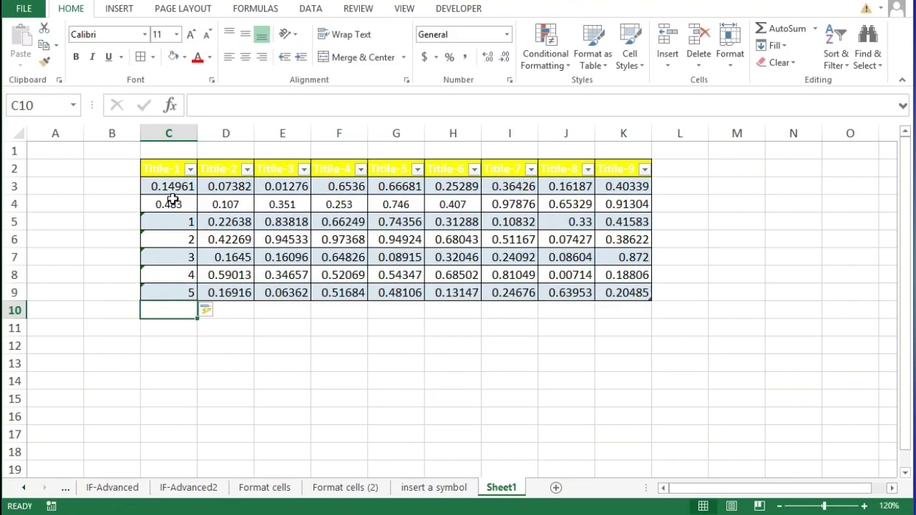
Replace the banded look of the table's data cells C3:K9 with a white fill
drag(166, 186, 622, 292)
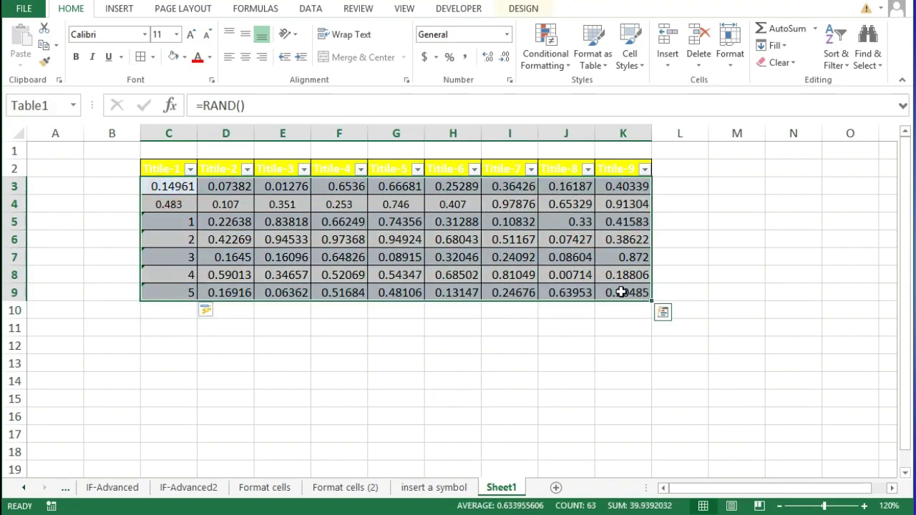
click(185, 56)
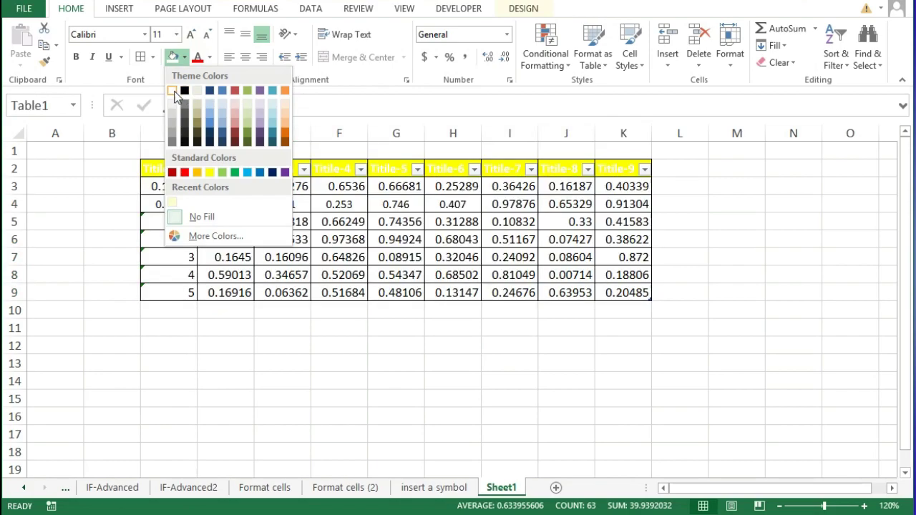
click(187, 217)
click(184, 56)
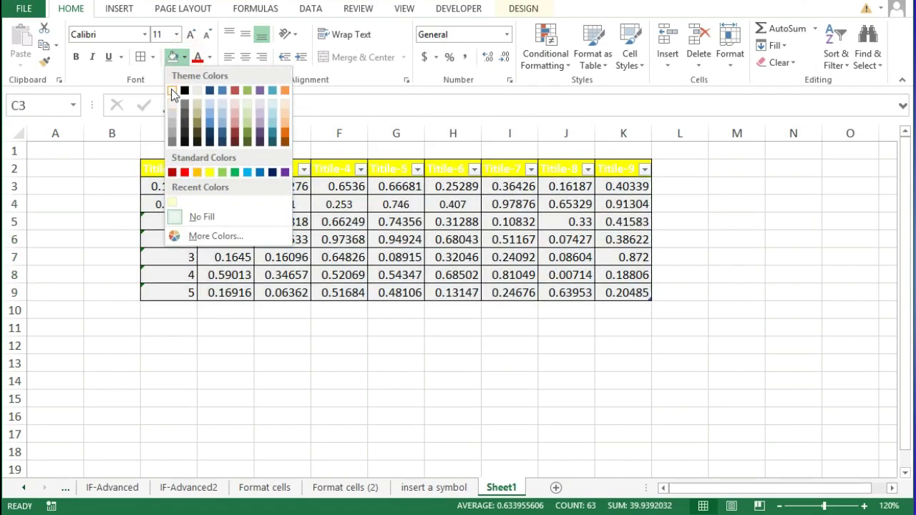
click(171, 102)
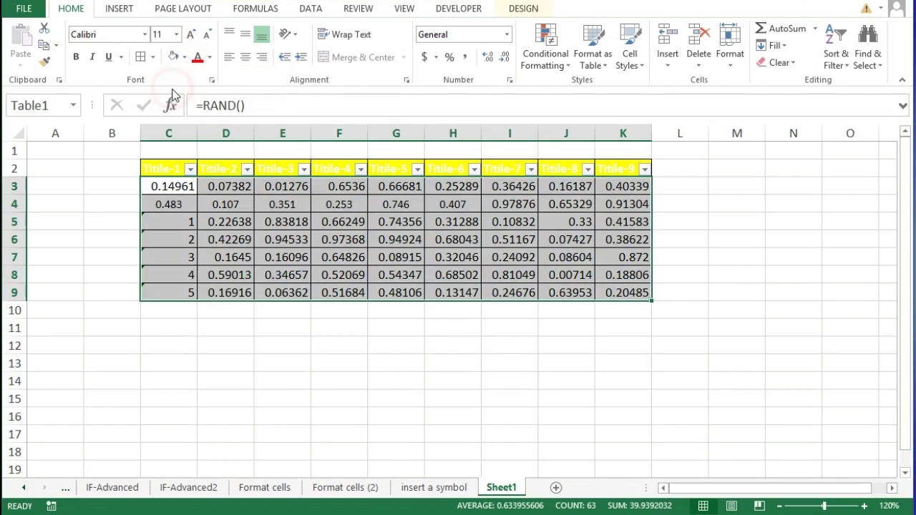
Add three more rows beneath the table by entering 6, 7 and 8 in cells C10 to C12
click(180, 309)
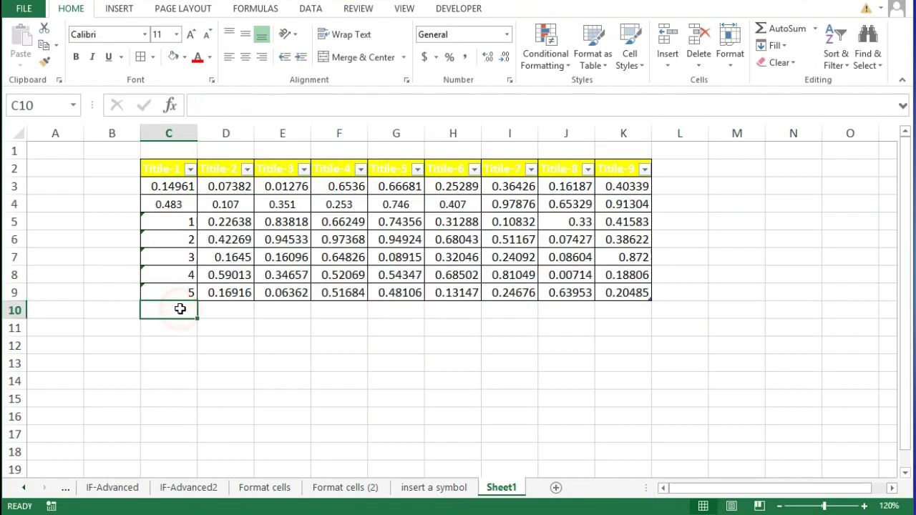
text(6)
key(Return)
text(7)
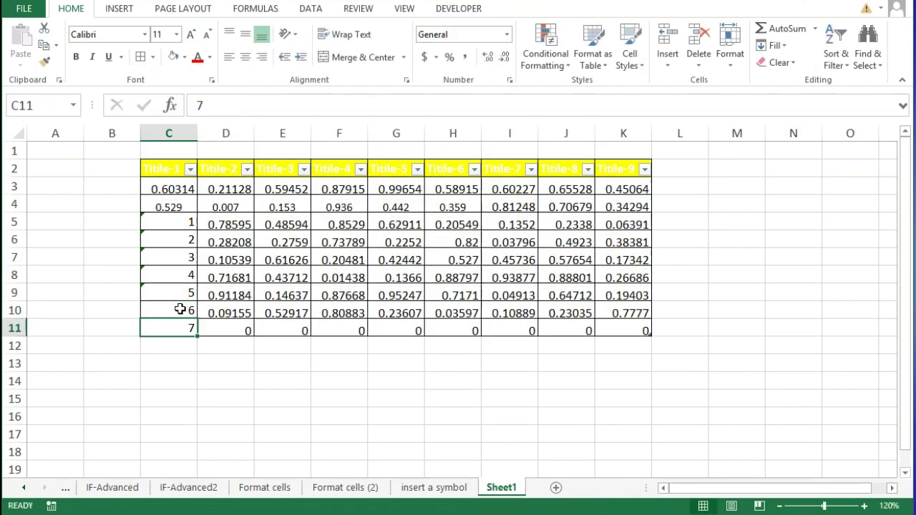
key(Return)
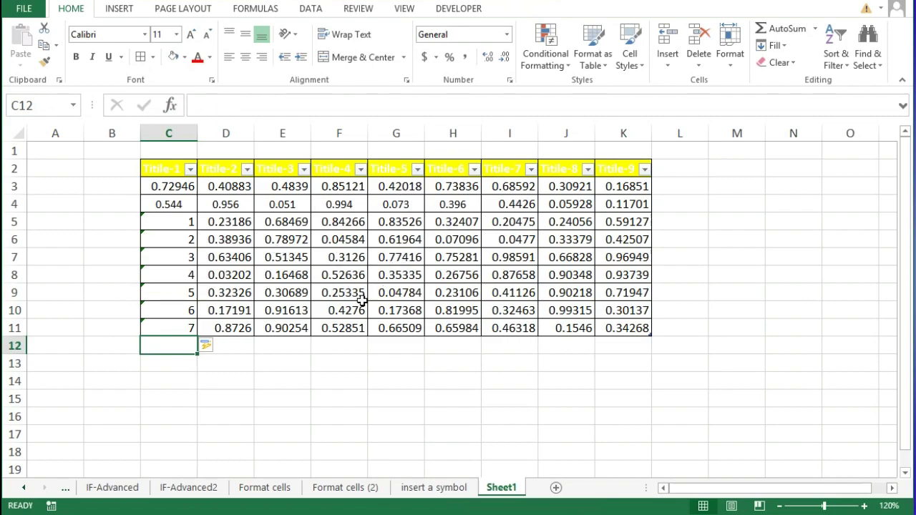
drag(246, 347, 440, 345)
click(184, 346)
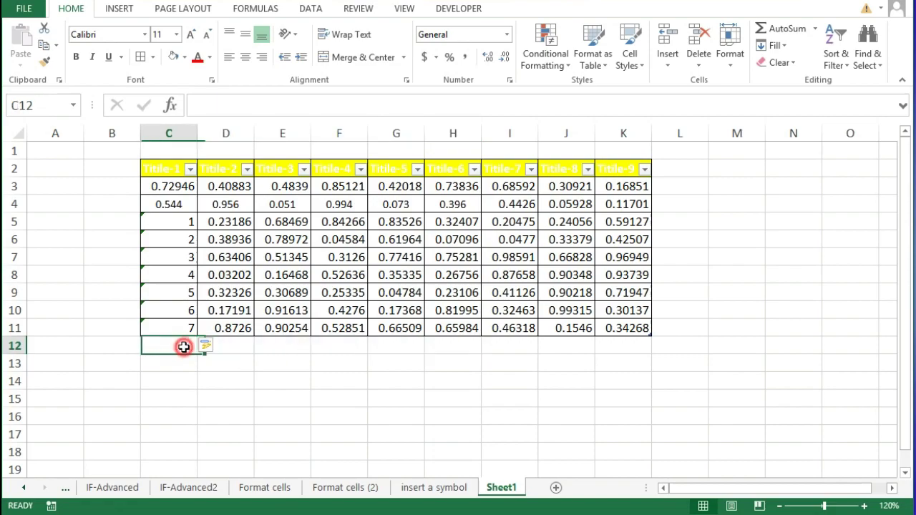
text(8)
key(Return)
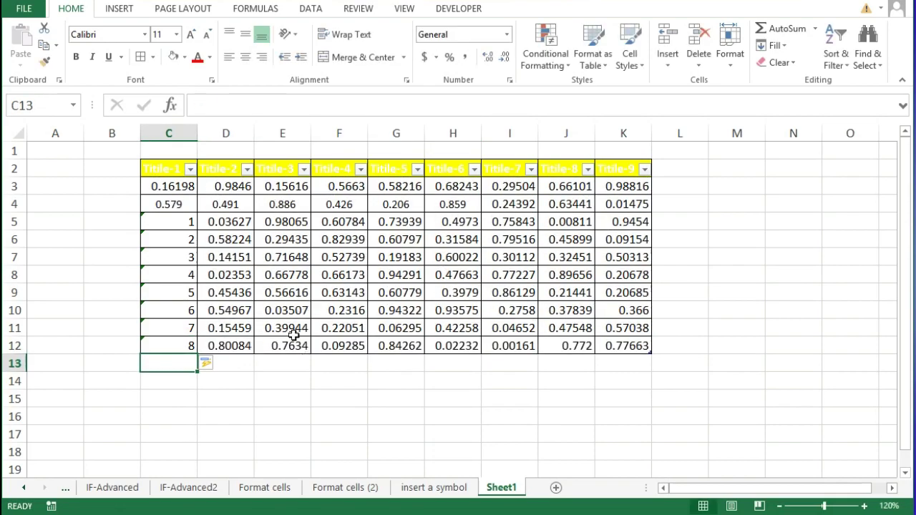
click(276, 306)
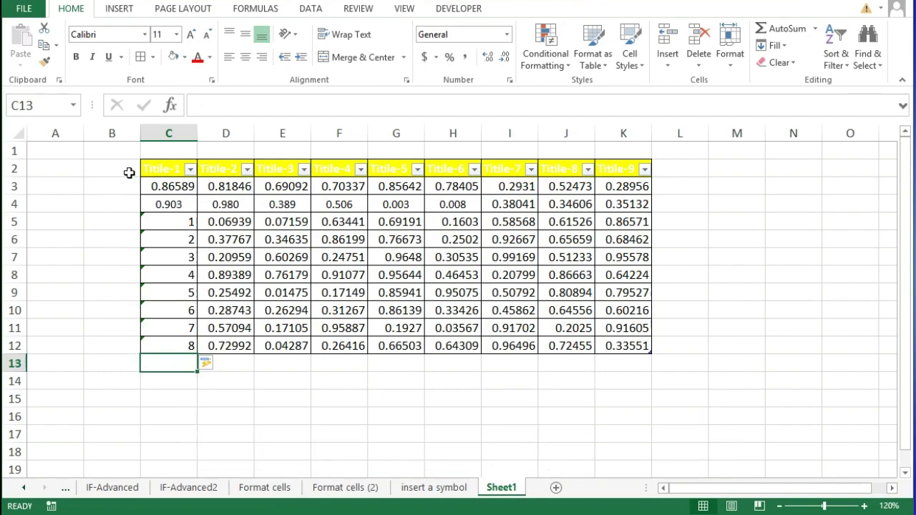
Copy the header and first two data rows, C2:K4, and paste them as values only starting at N2
drag(179, 167, 617, 205)
key(ctrl+c)
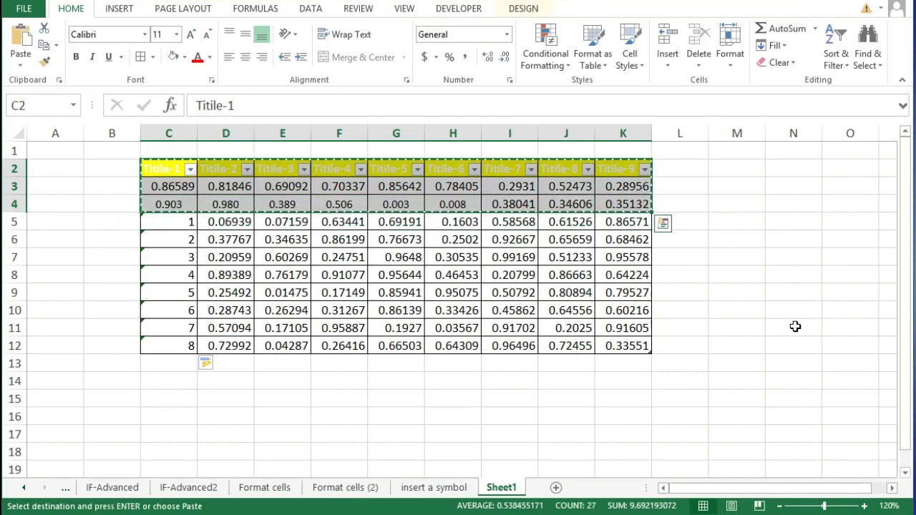
click(893, 488)
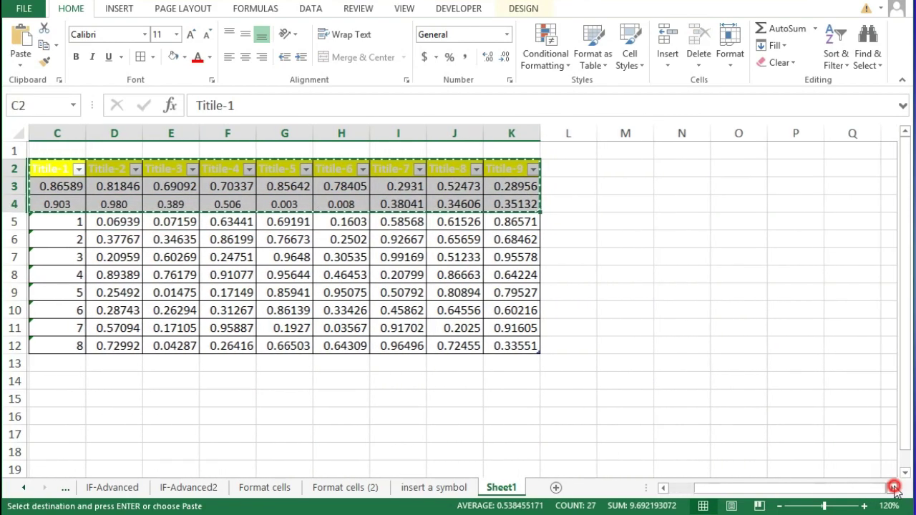
click(893, 488)
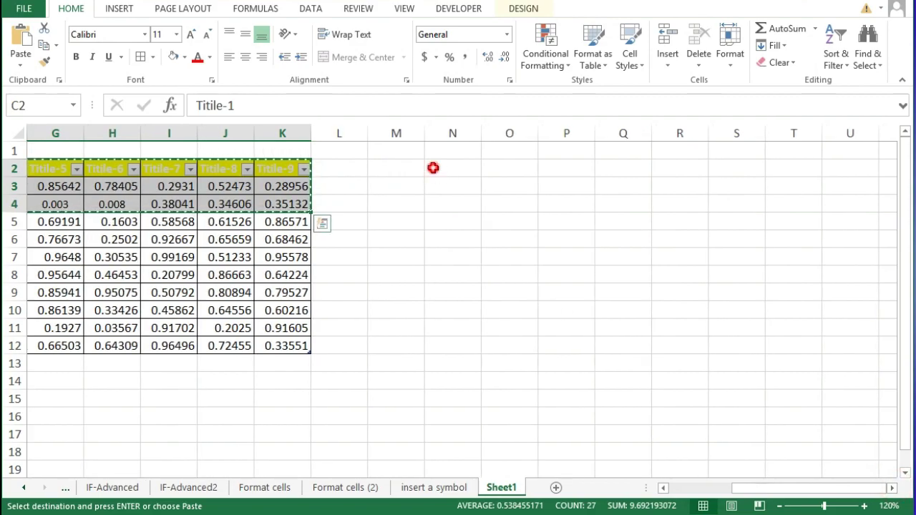
click(433, 167)
key(ctrl+v)
click(879, 225)
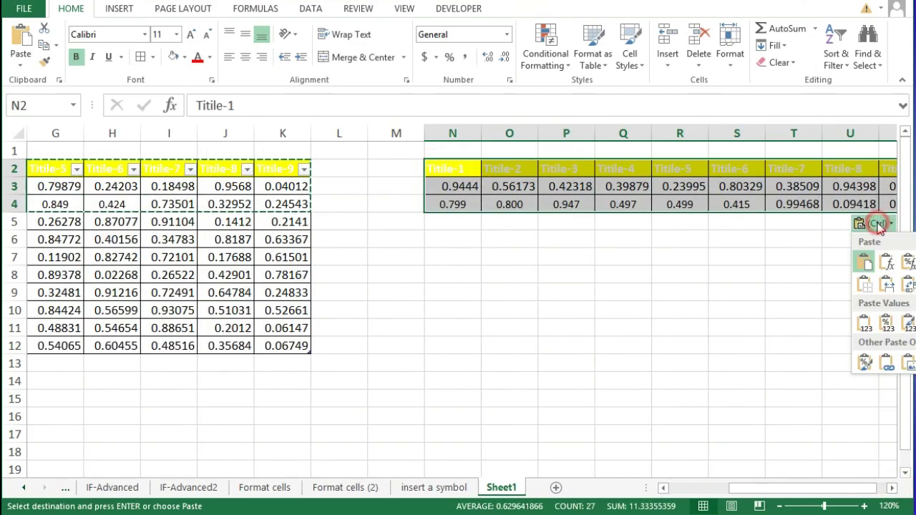
click(863, 324)
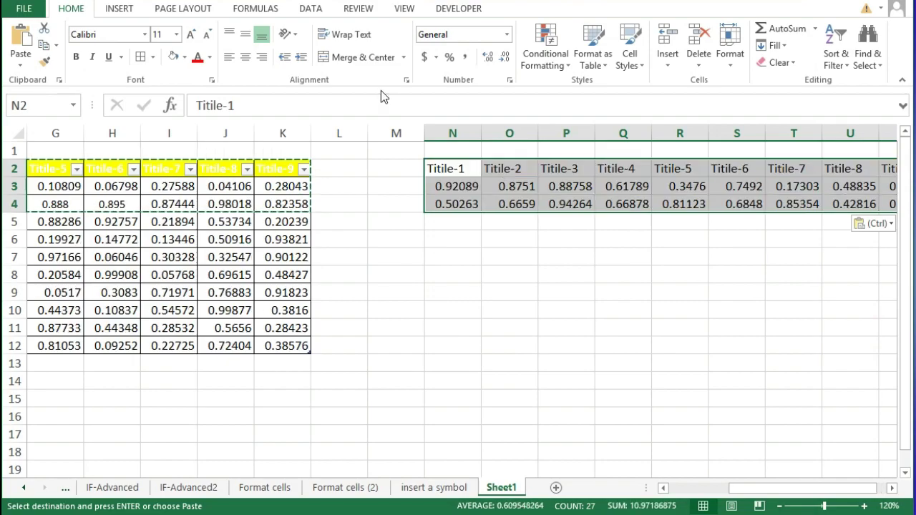
Delete columns A to L, removing the original table from the sheet
drag(340, 133, 3, 152)
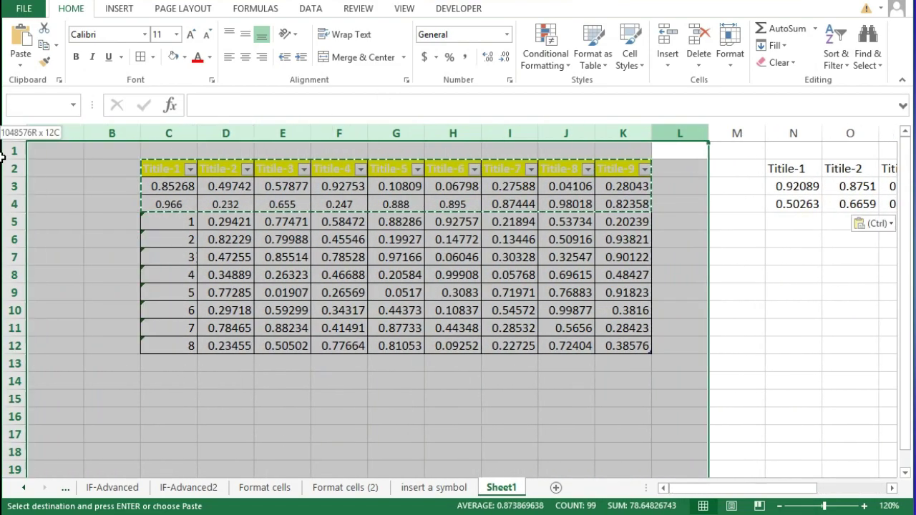
right_click(156, 134)
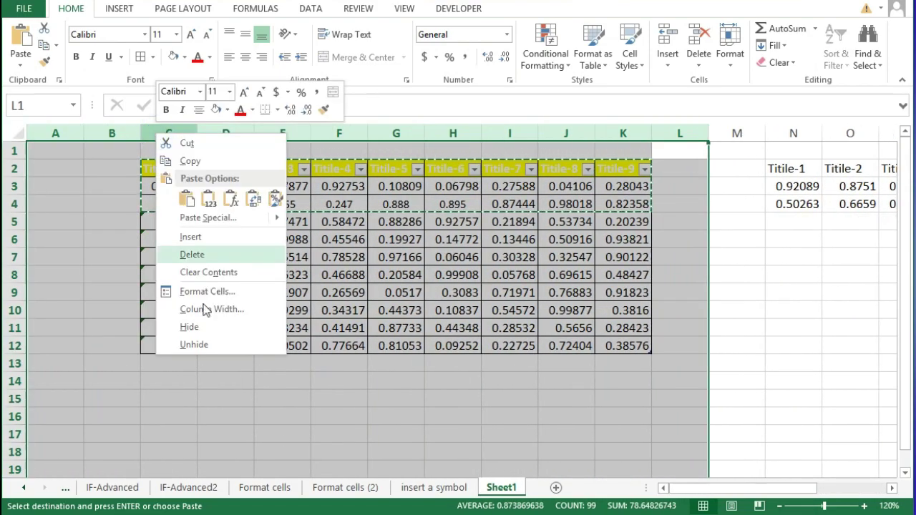
click(192, 255)
Clear the data values beneath the header row in cells B3:K4
click(113, 218)
drag(102, 174, 573, 172)
drag(111, 183, 605, 212)
key(Delete)
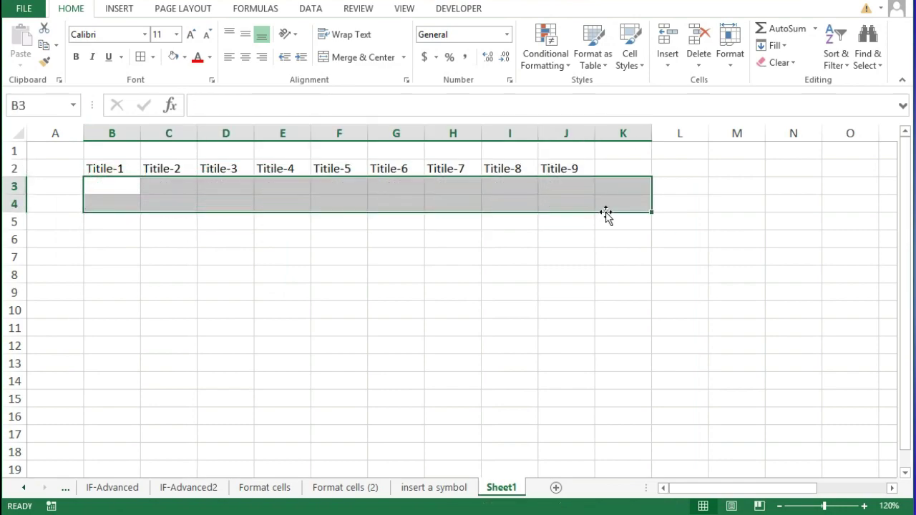
Fill the header cells B2:J2 with light red and add borders around each header cell
drag(111, 168, 547, 172)
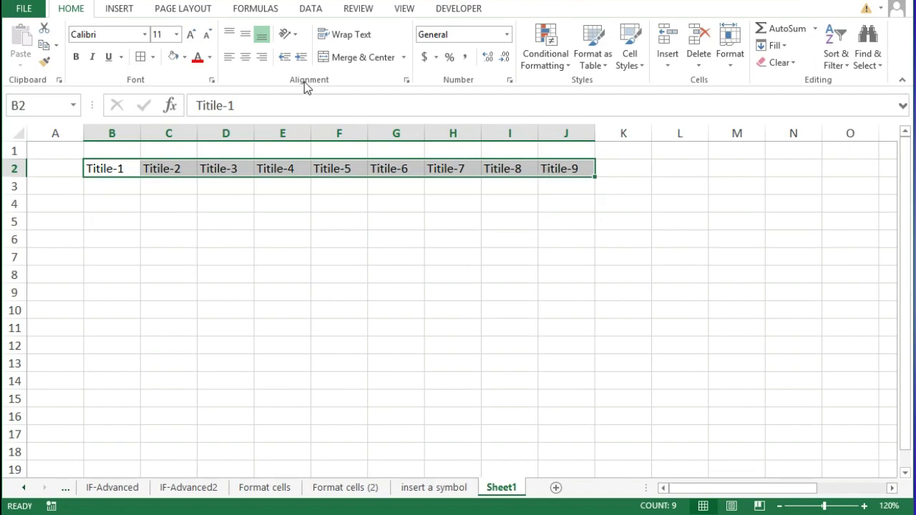
click(185, 57)
click(234, 110)
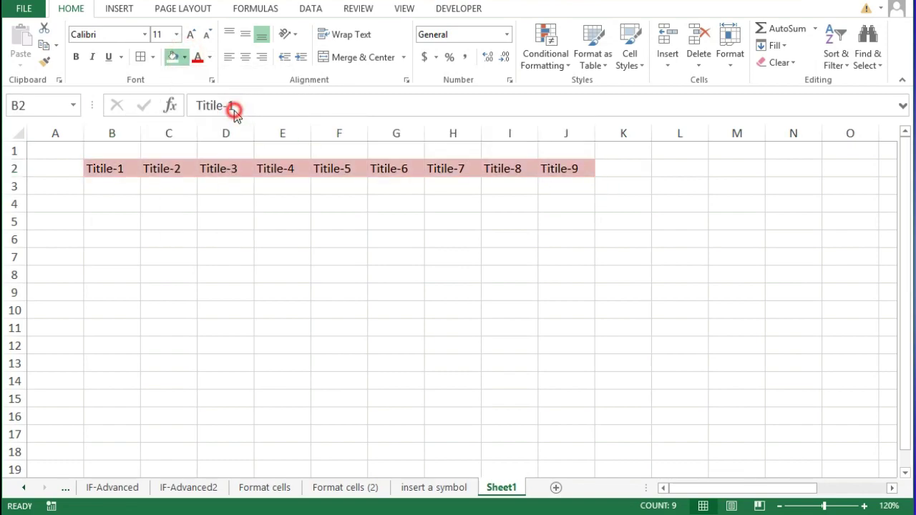
click(141, 57)
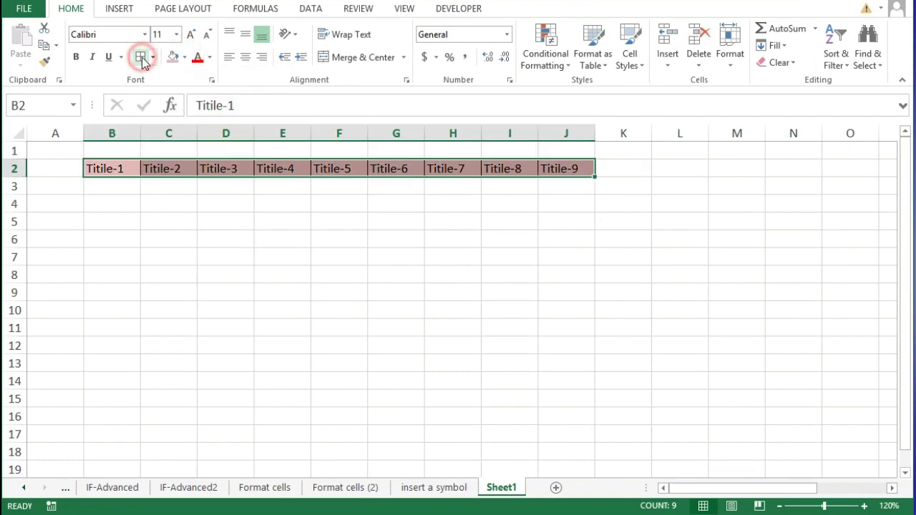
Start a formula-based conditional formatting rule for columns B to J, from row 3 to the last row of the sheet
click(113, 189)
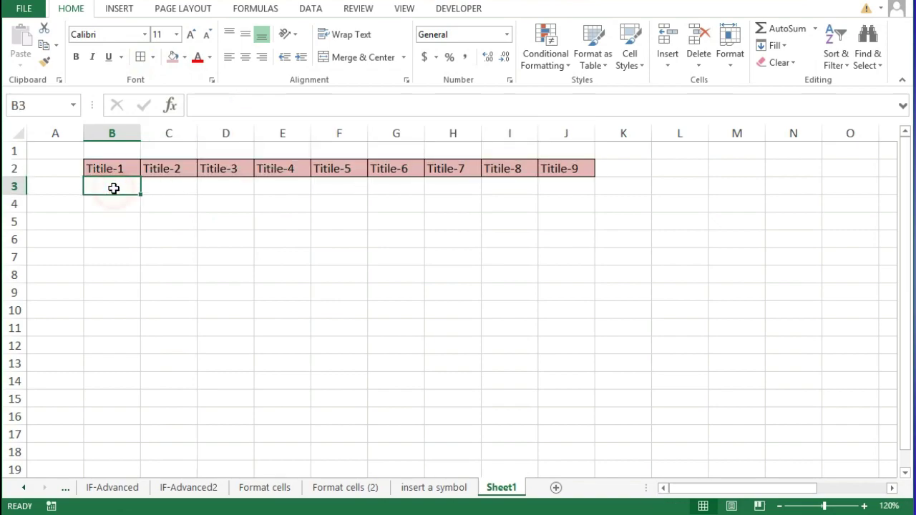
click(118, 187)
key(shift+Right)
key(shift+Right)
key(shift+Right)
key(shift+Right)
key(shift+Right)
key(shift+Right)
key(shift+Right)
key(shift+Right)
key(shift+Right)
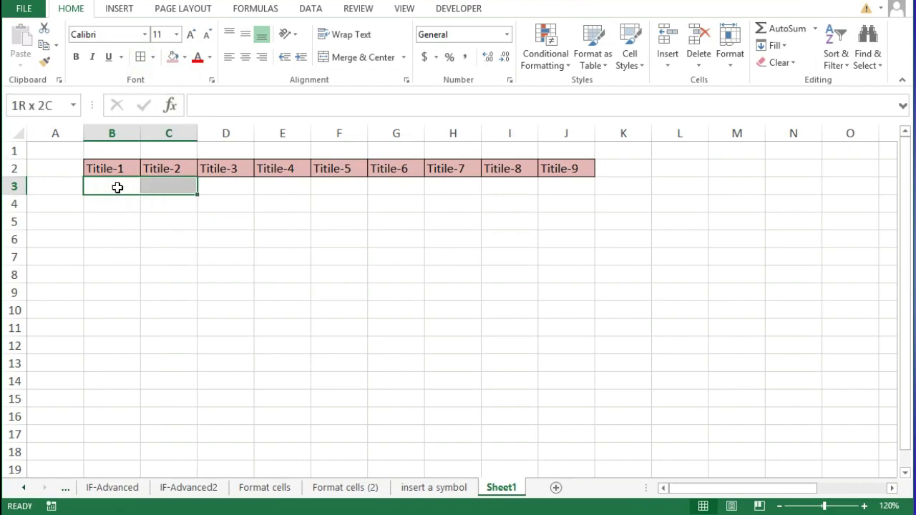
key(shift+Left)
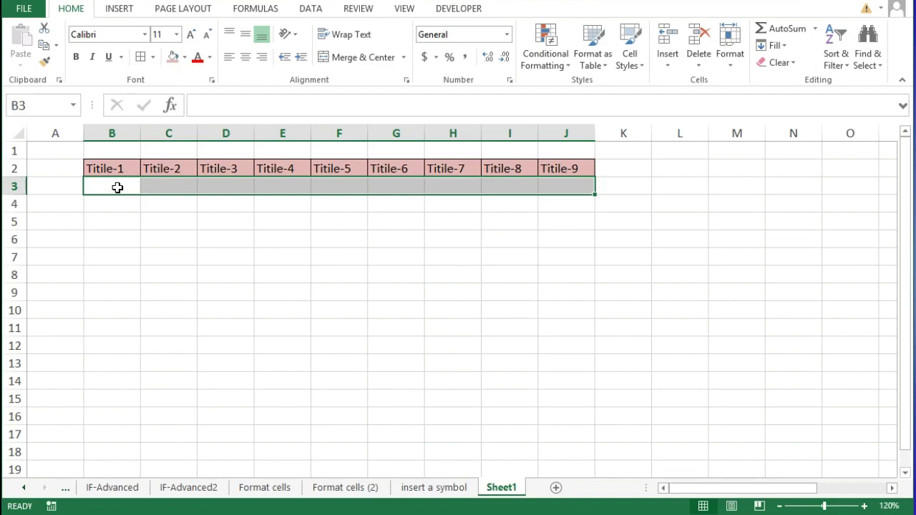
key(ctrl+shift+Down)
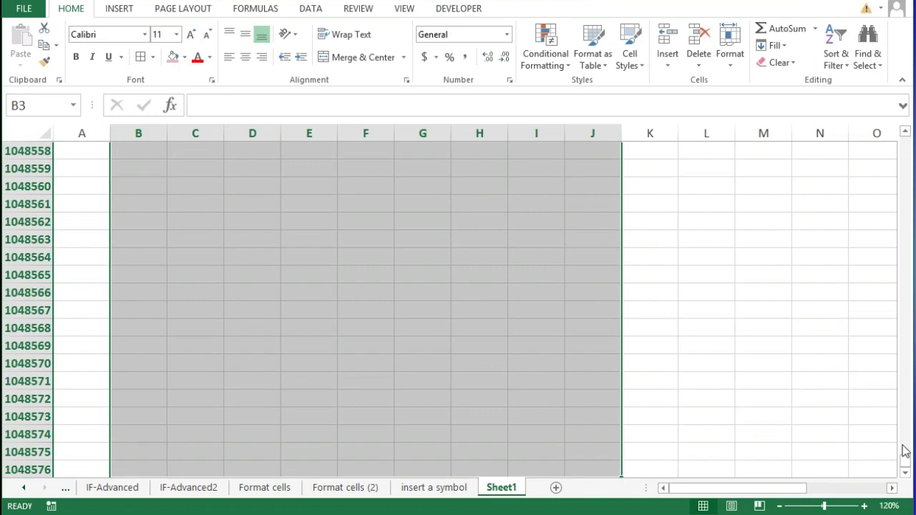
drag(906, 467, 911, 74)
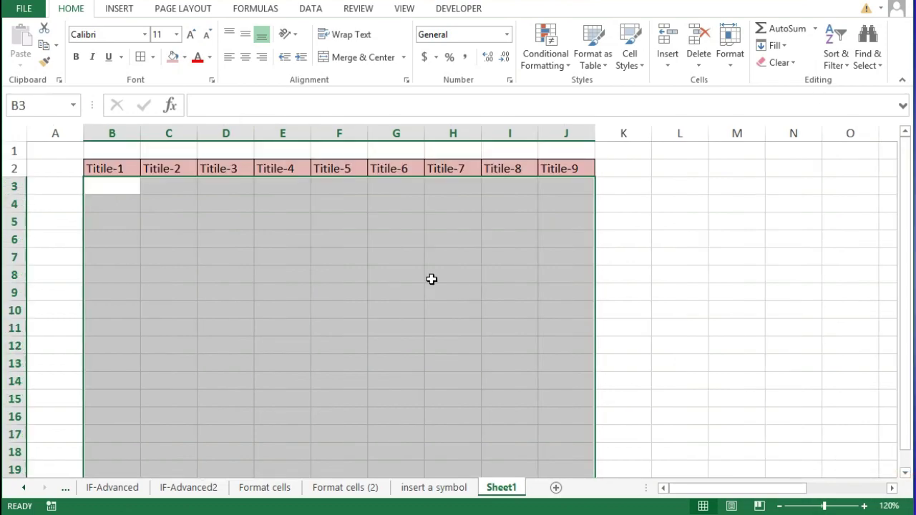
click(531, 49)
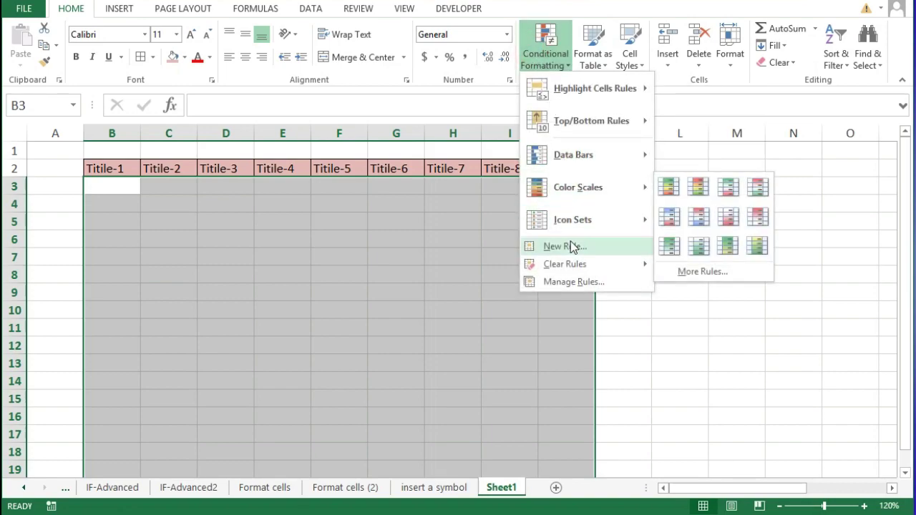
click(571, 245)
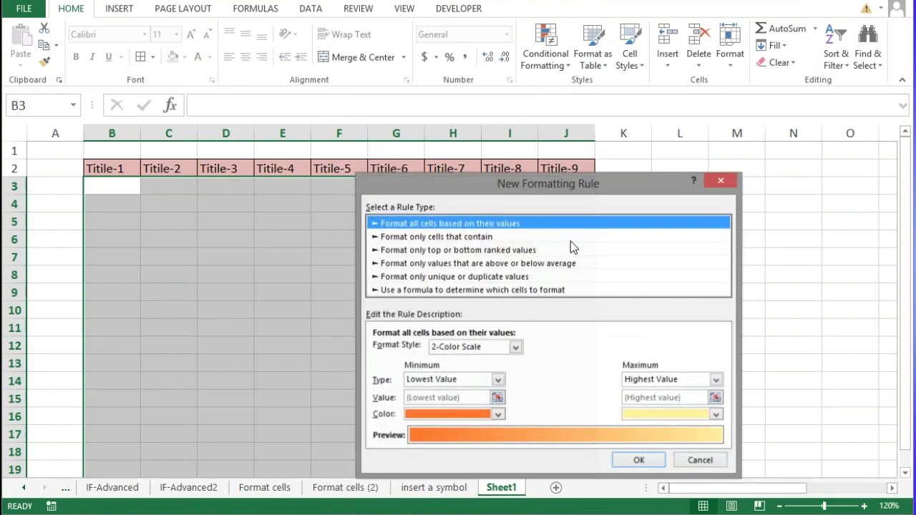
drag(549, 190, 729, 143)
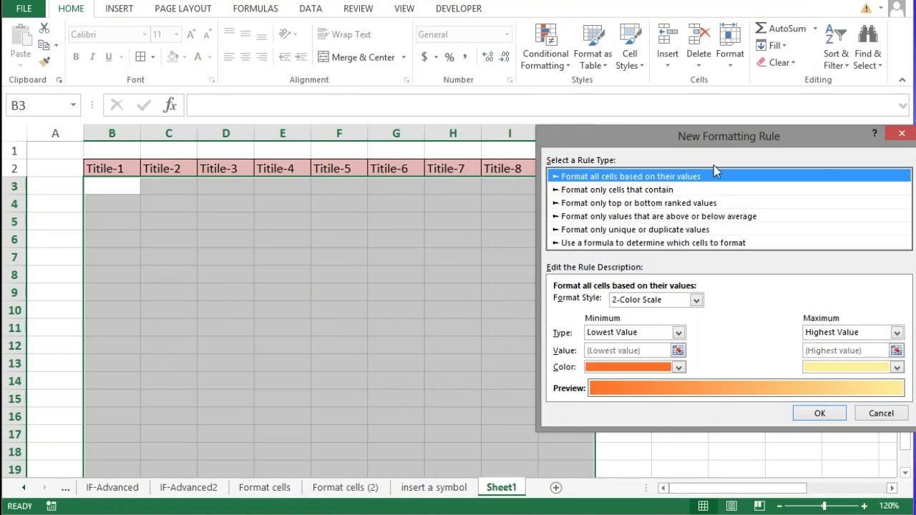
click(682, 244)
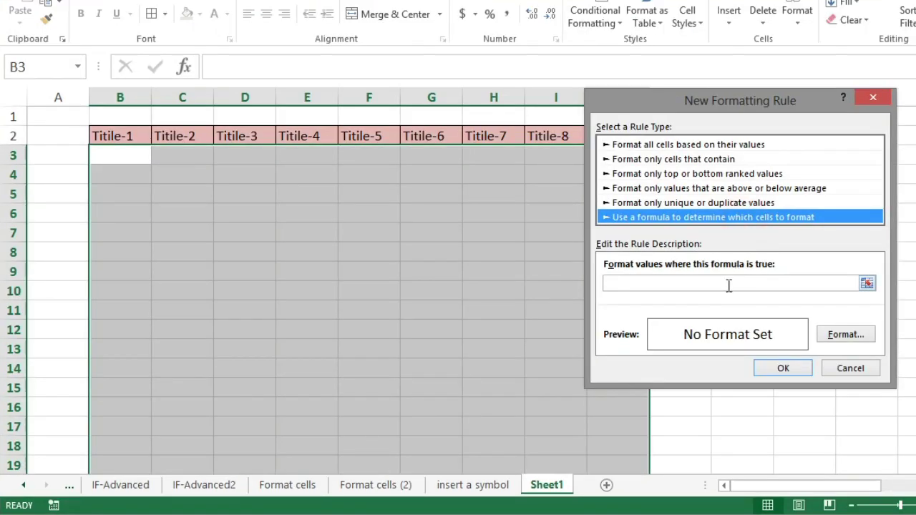
Enter =$B3<>"" as the rule's formula, keeping only the column reference absolute
click(724, 284)
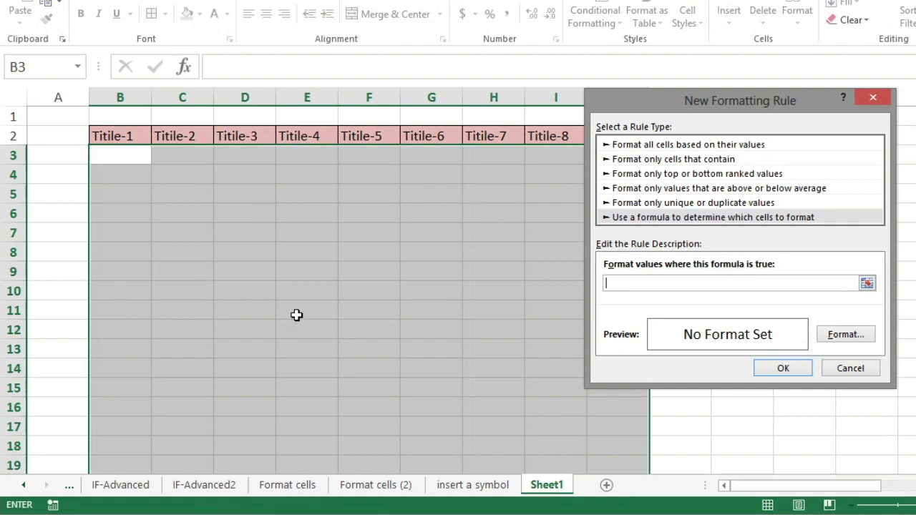
click(660, 283)
text(=)
click(119, 151)
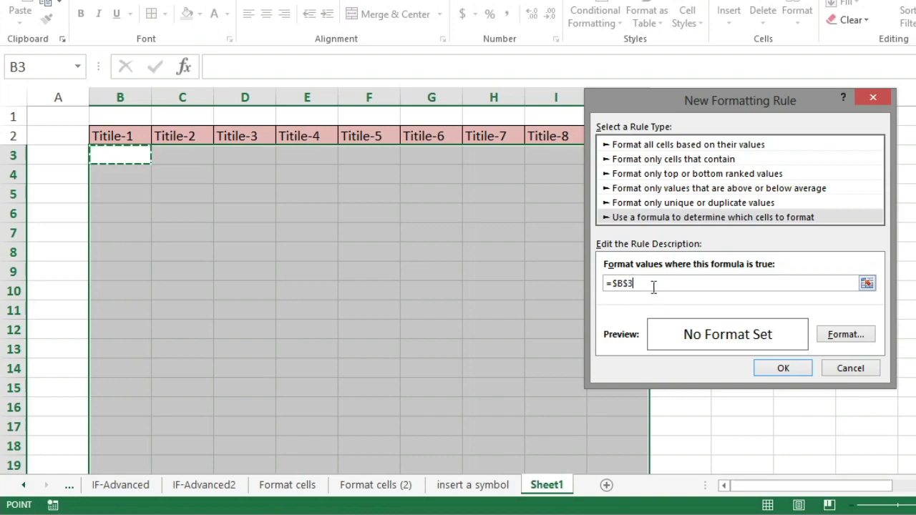
click(628, 284)
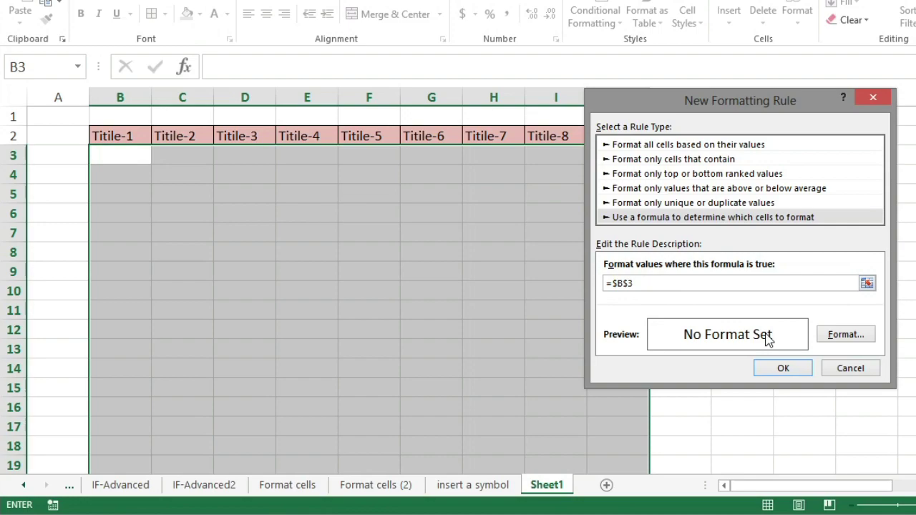
key(BackSpace)
click(681, 288)
text(<>)
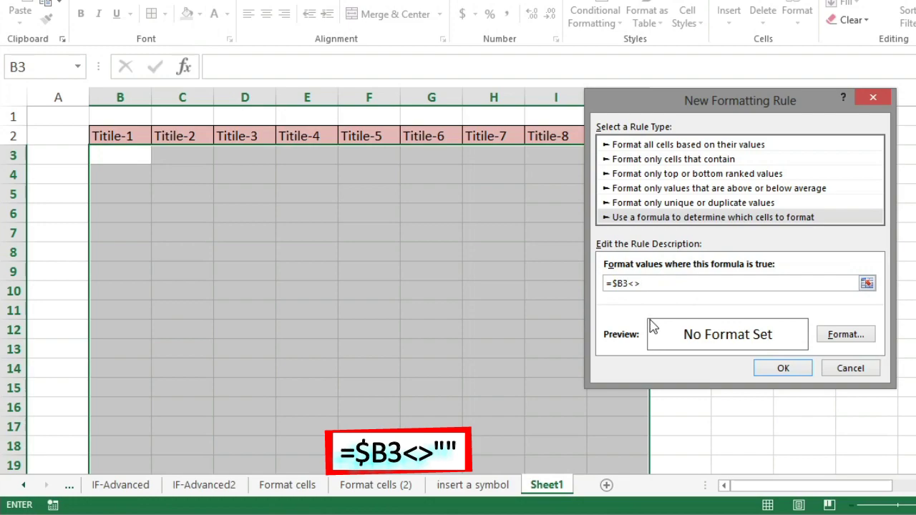
text("")
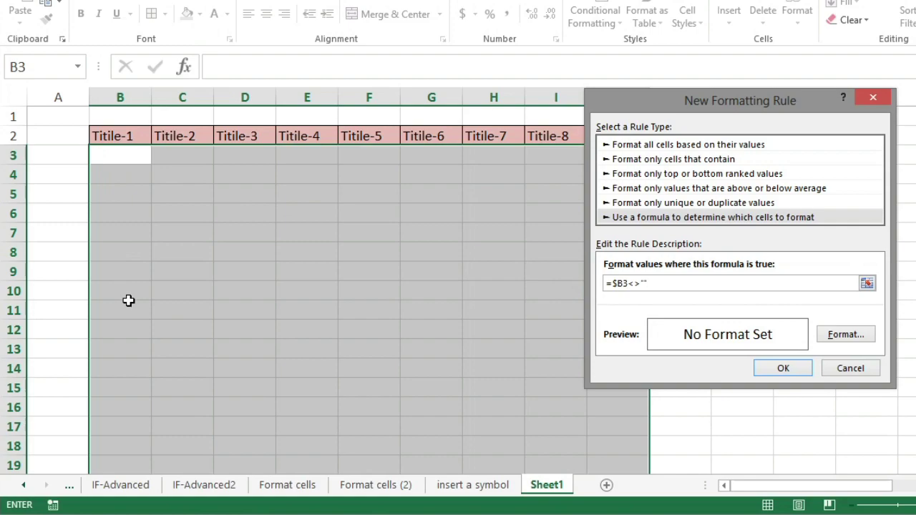
Give the rule's format a solid outline border on all four sides
click(845, 335)
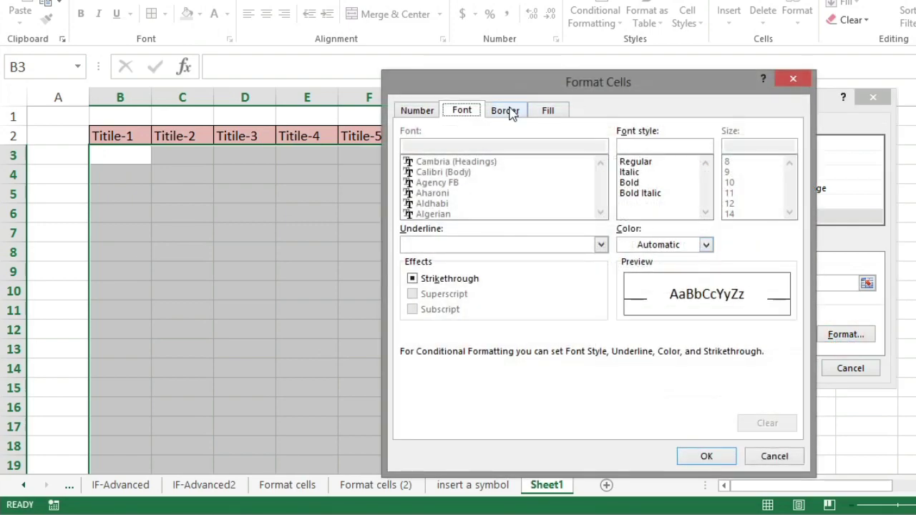
click(510, 113)
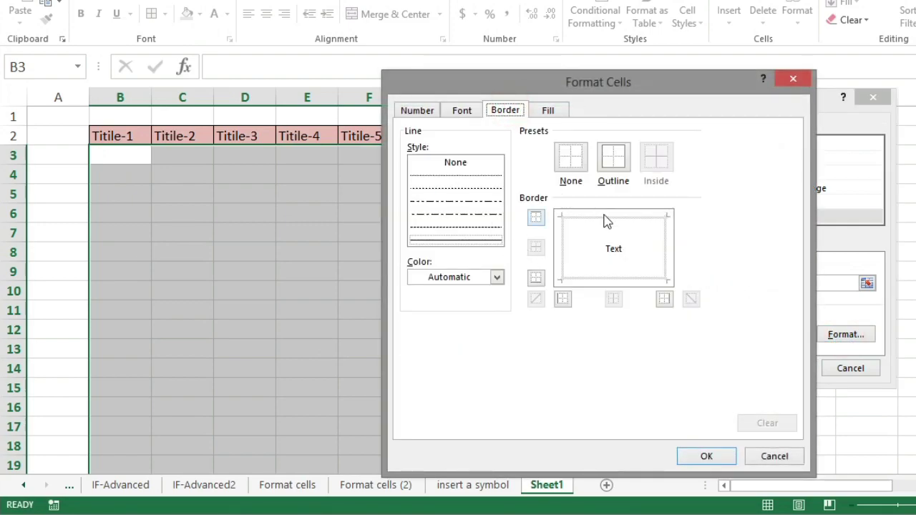
click(613, 166)
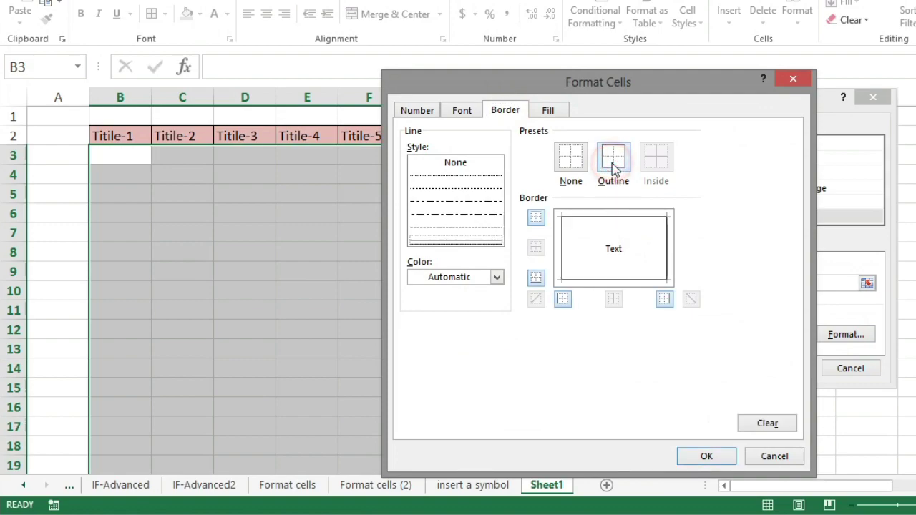
click(612, 245)
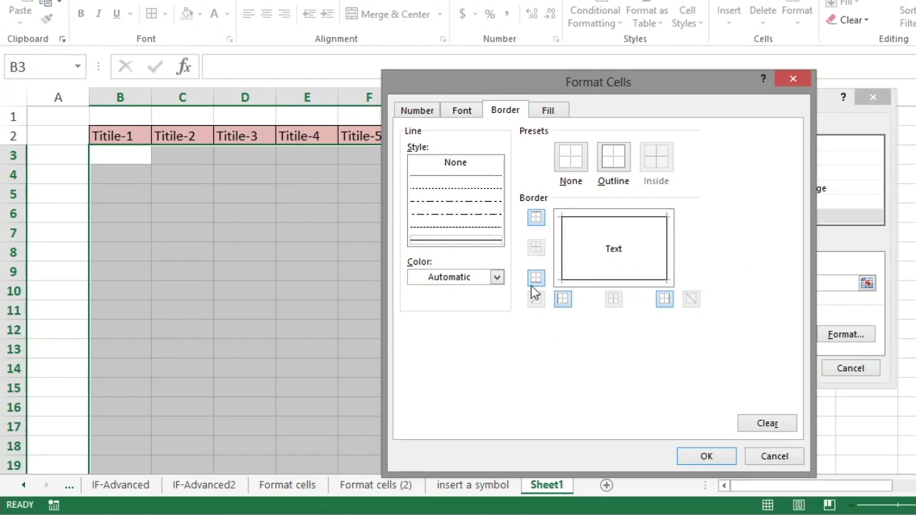
click(483, 242)
click(629, 156)
Pick a light aqua line colour for the border format, and save the format and the rule
click(496, 278)
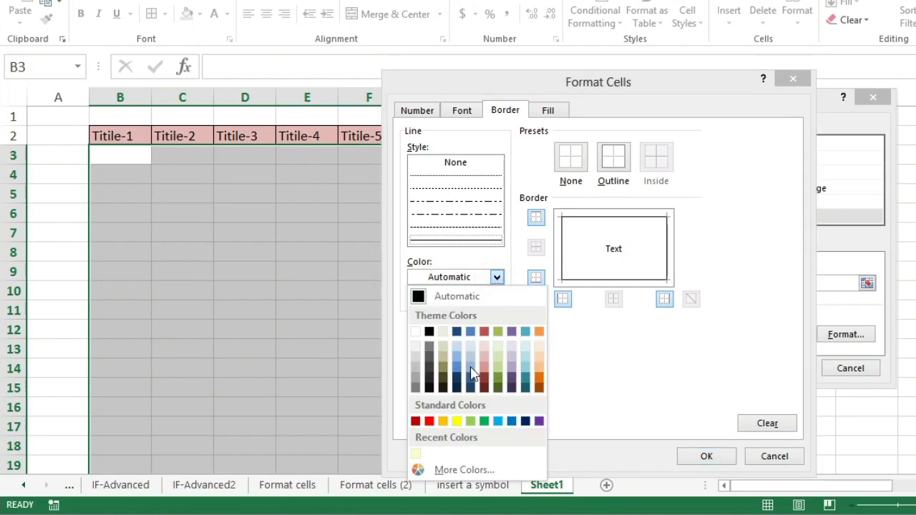
click(526, 368)
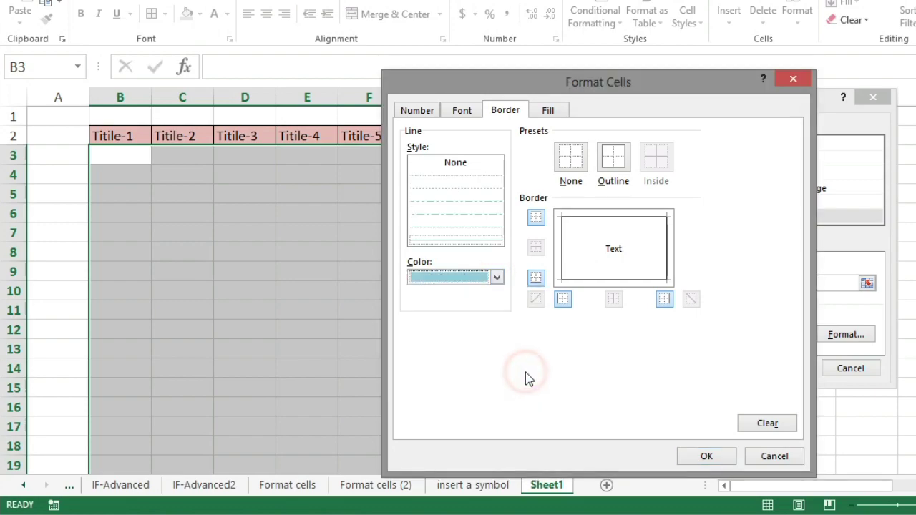
click(712, 464)
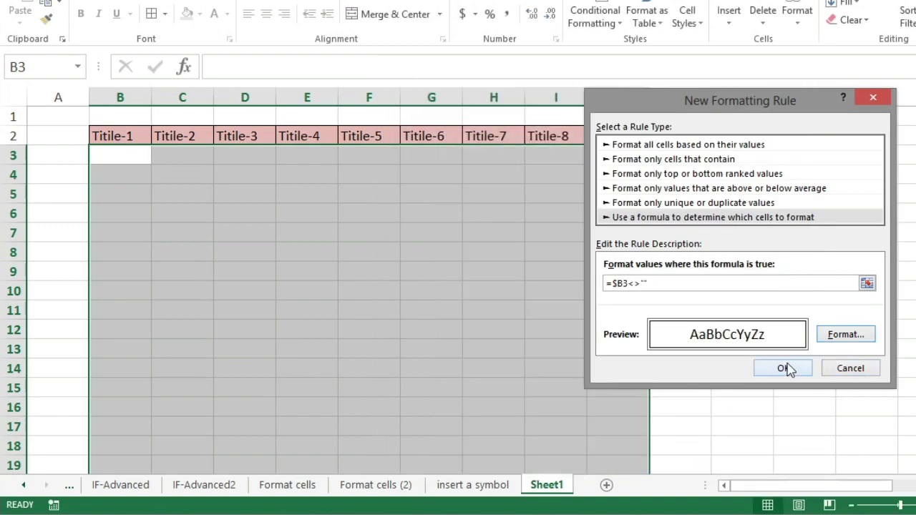
click(786, 368)
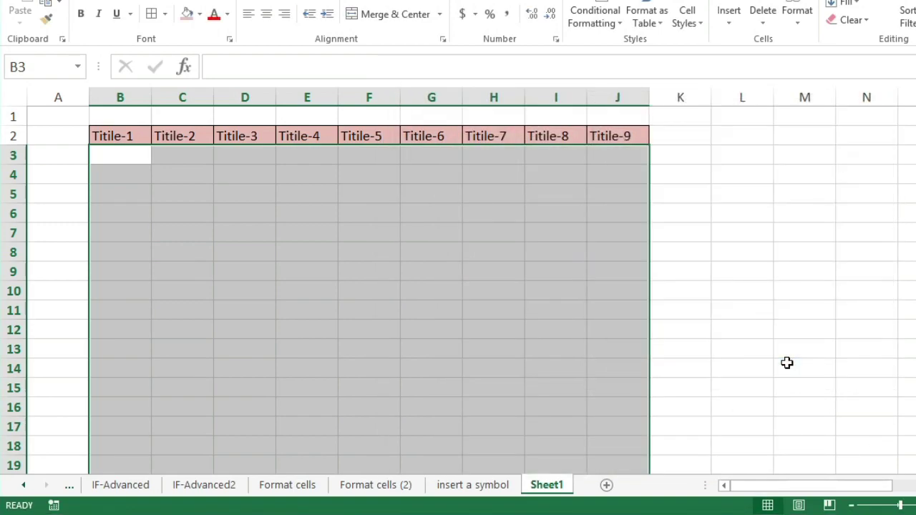
Test the automatic borders by entering 1, 2 and 3 in cells B3 to B5
click(179, 247)
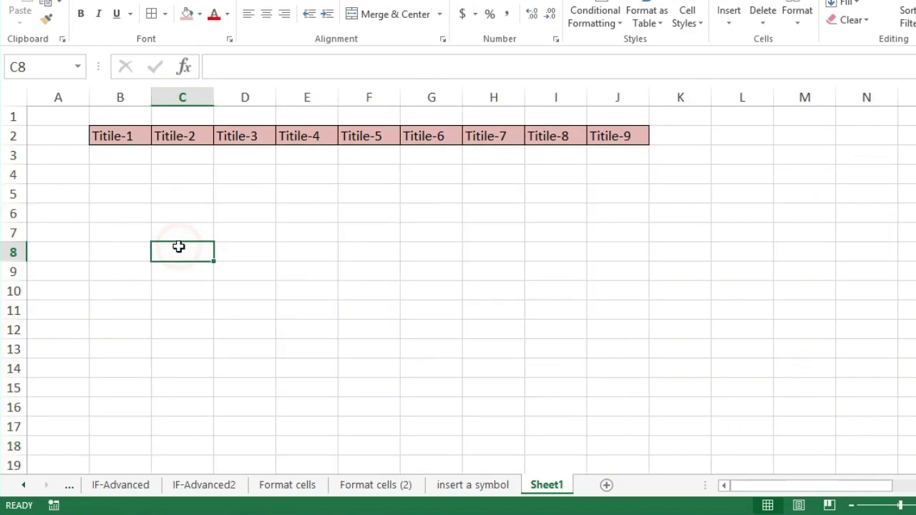
click(131, 164)
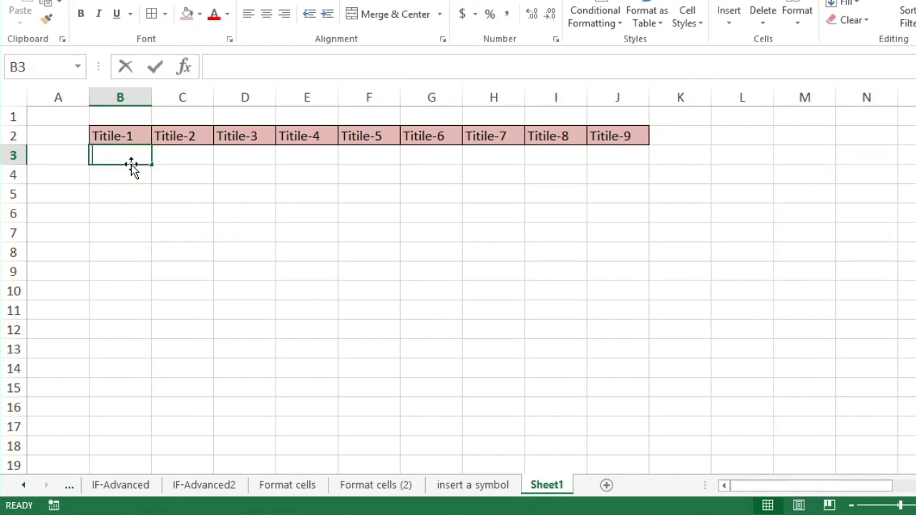
text(1)
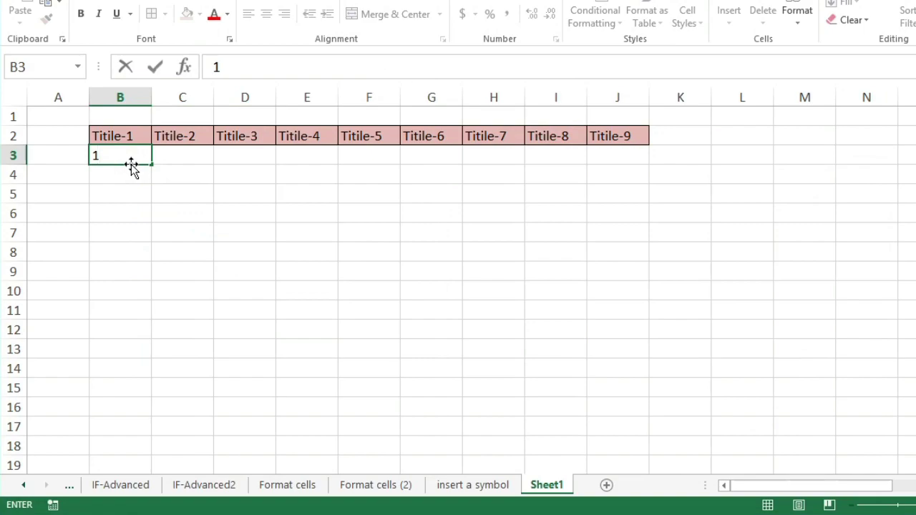
key(Return)
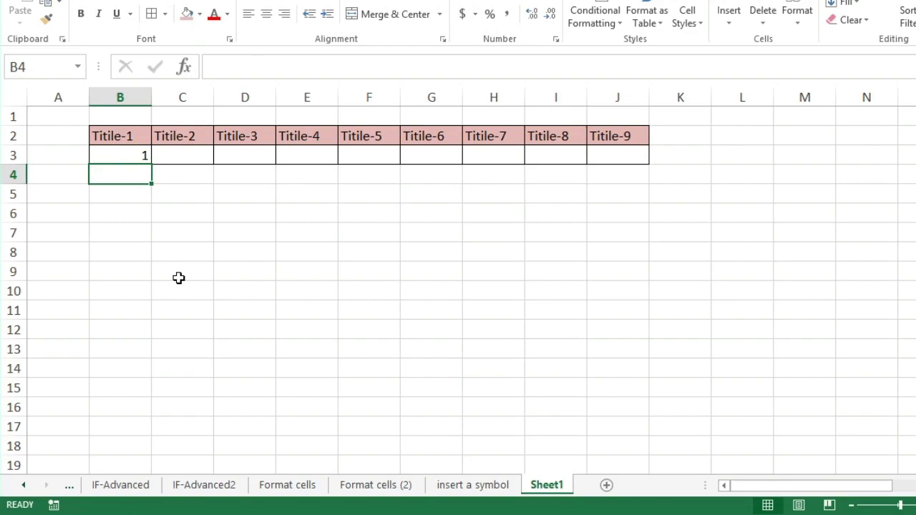
text(2)
key(Return)
text(3)
key(Return)
Test the rule on separate rows by entering 5 in cell B14 and 6 in cell B10
click(136, 361)
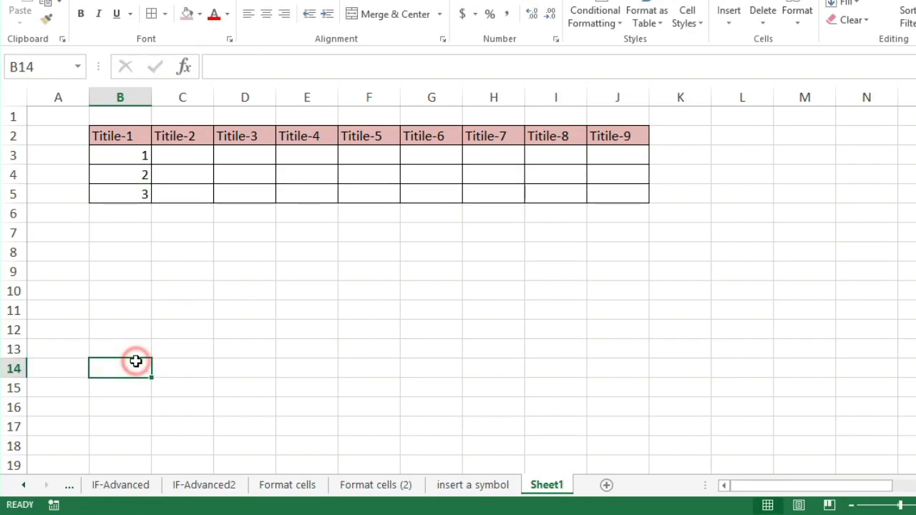
text(5)
key(Return)
key(Up)
key(Up)
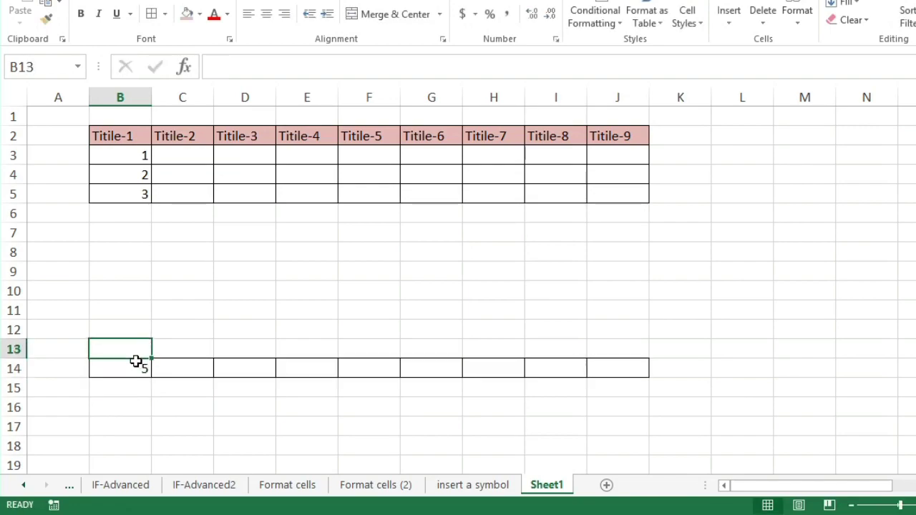
key(Up)
key(Up)
key(Up)
text(6)
key(Return)
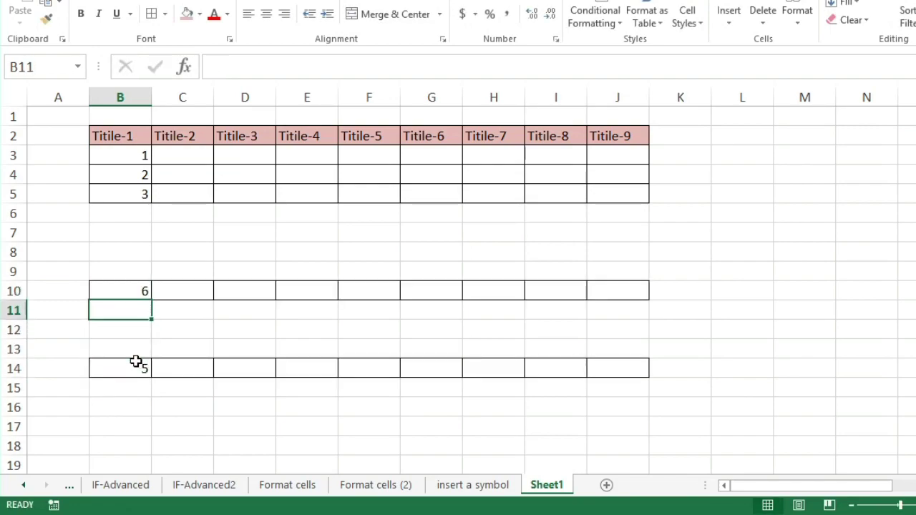
Select columns B to J from row 3 to the sheet's last row and open the conditional formatting rules for that range
drag(136, 158, 601, 152)
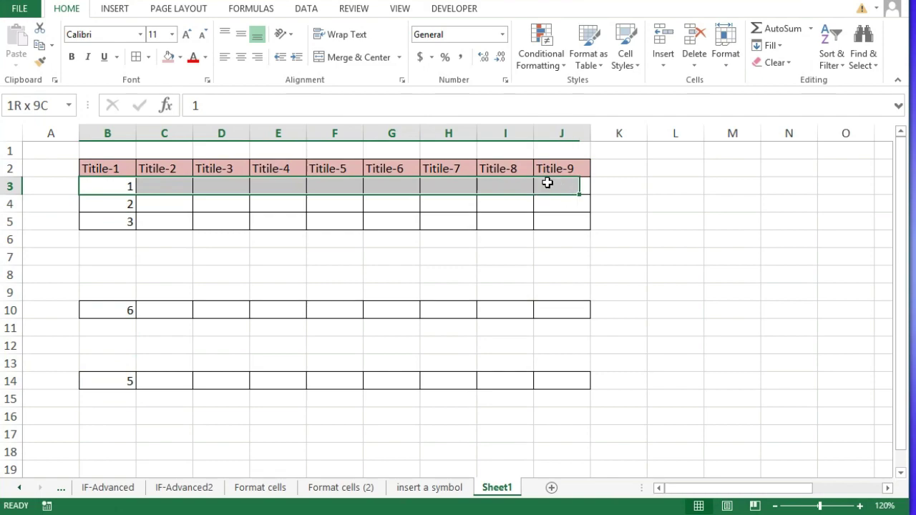
drag(548, 183, 550, 183)
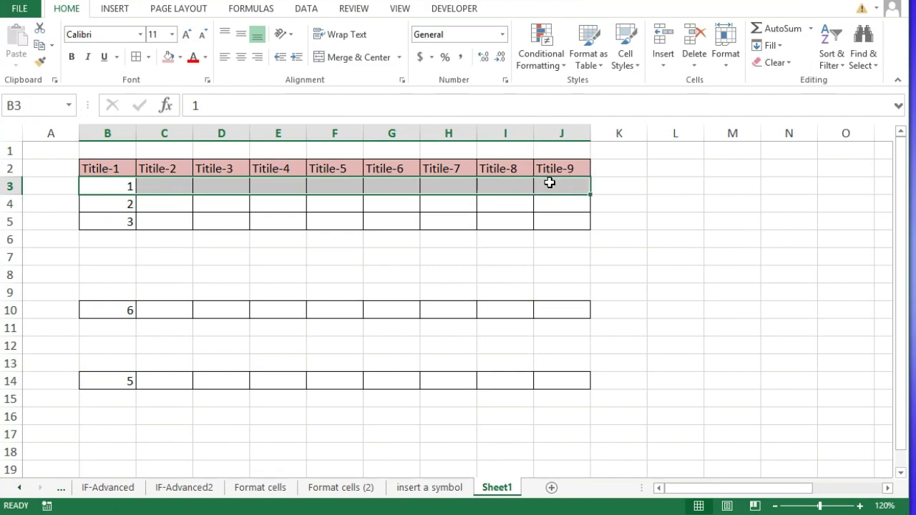
key(ctrl+shift+Down)
key(ctrl+shift+Down)
key(ctrl+shift+Down)
key(ctrl+shift+Down)
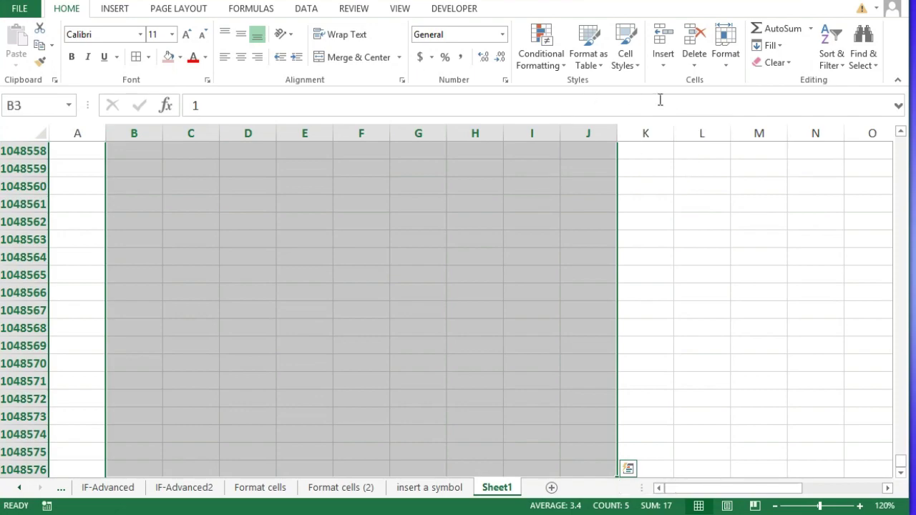
click(549, 56)
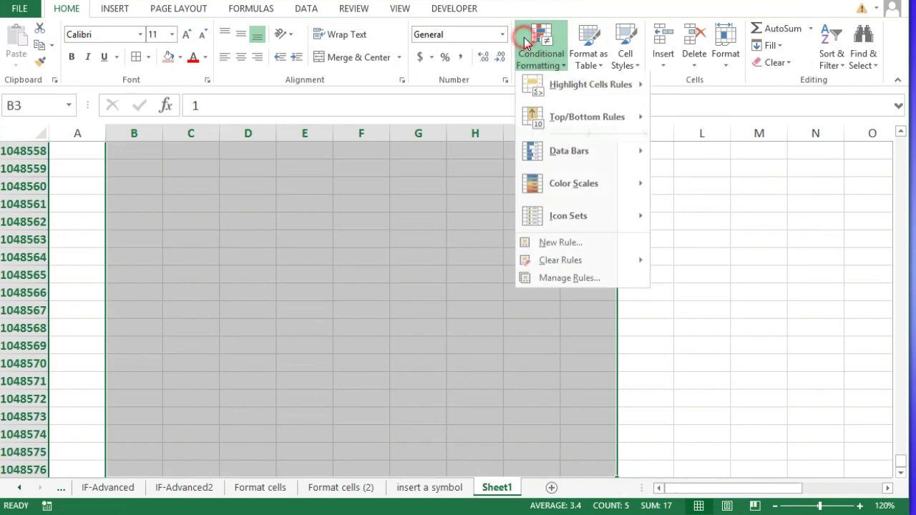
click(582, 281)
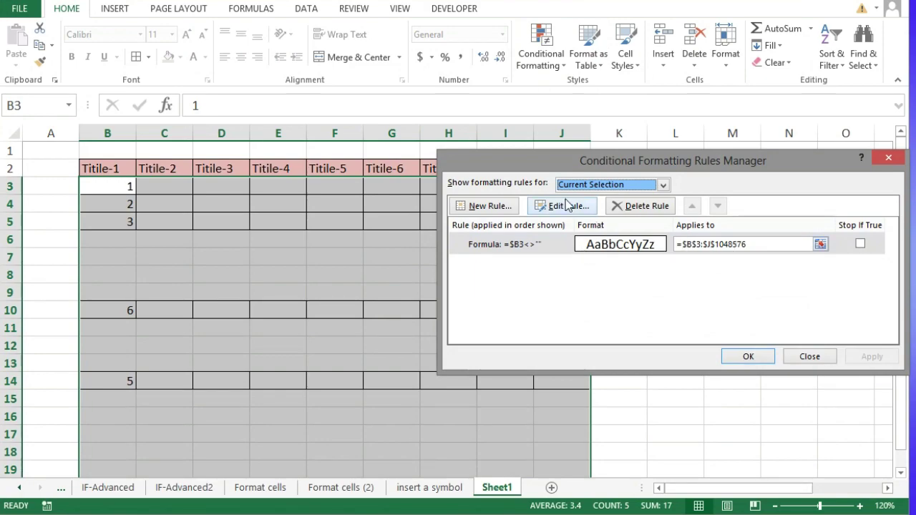
Edit the =$B3<>"" rule's format to use a standard red line colour for its outline border
click(570, 244)
click(554, 205)
click(765, 349)
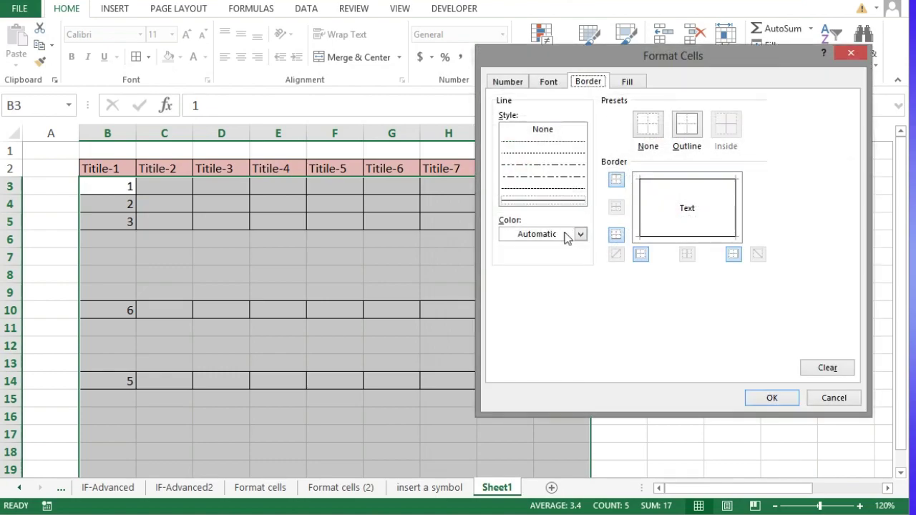
click(580, 235)
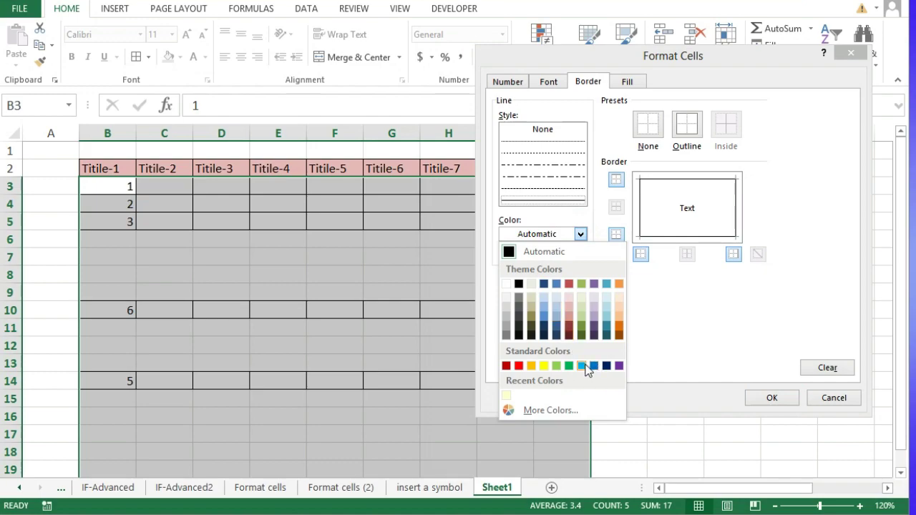
click(519, 366)
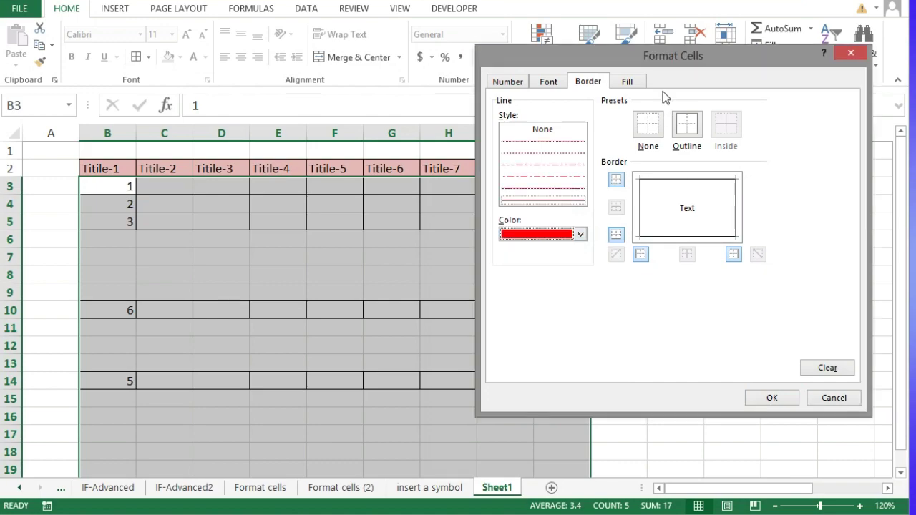
click(688, 124)
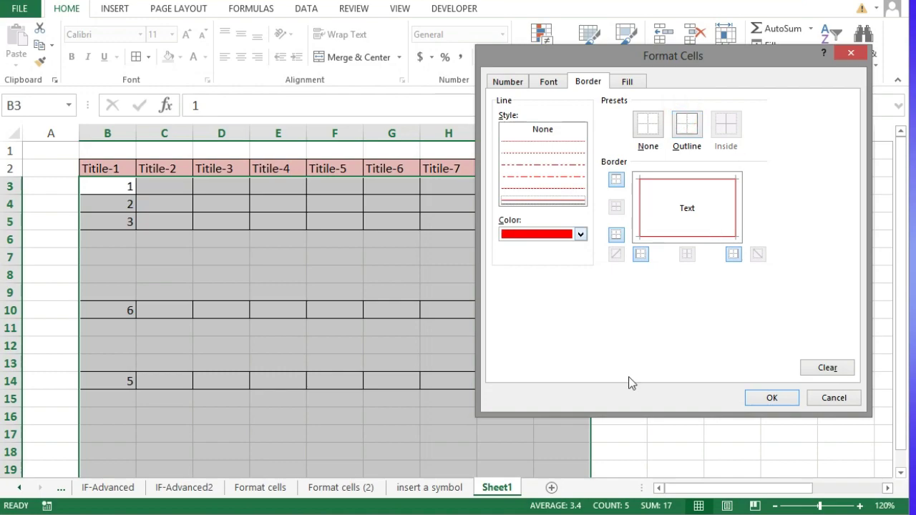
Save the border format and the edited rule, and apply the change to the sheet
click(772, 398)
click(722, 381)
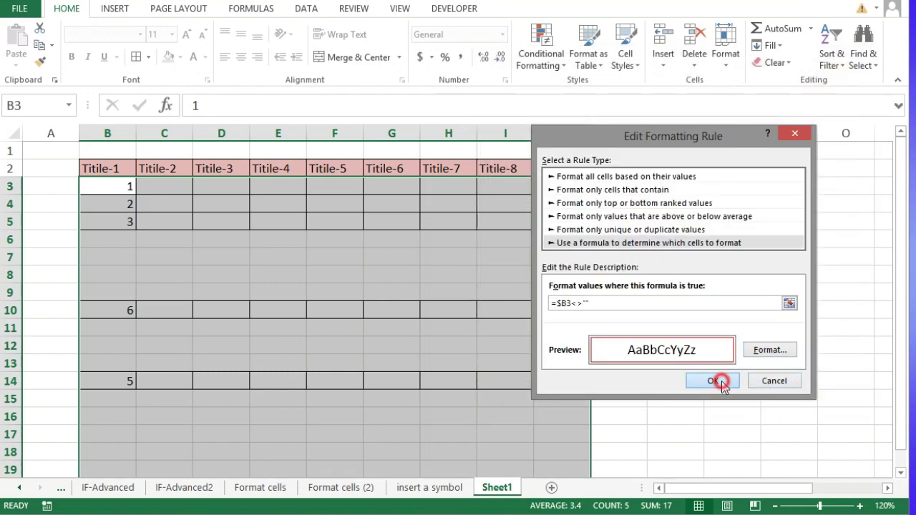
click(872, 358)
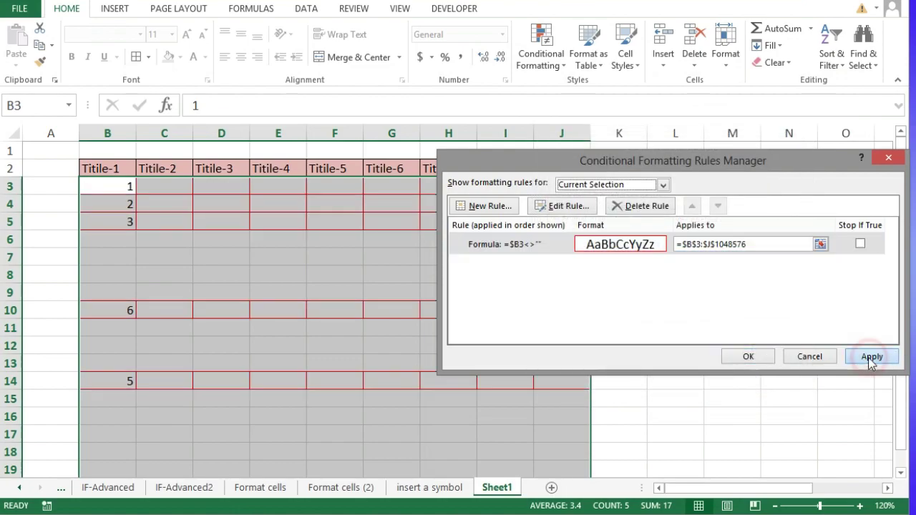
click(748, 357)
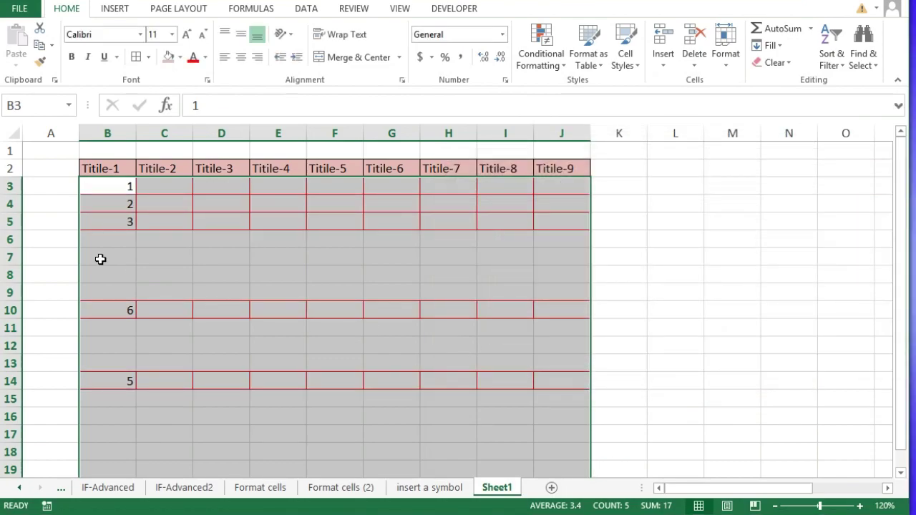
Test the edited rule on more rows by entering 5, 7 and 8 in cells B7 to B9
click(100, 259)
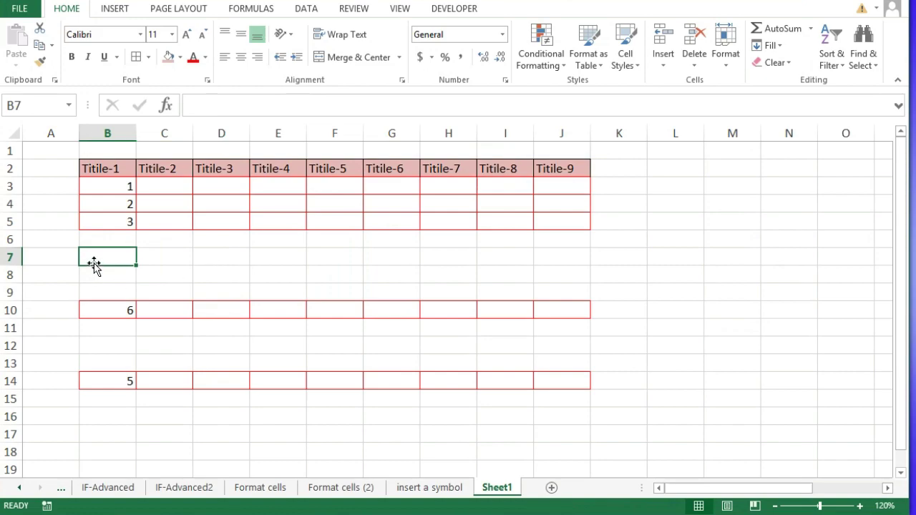
key(Tab)
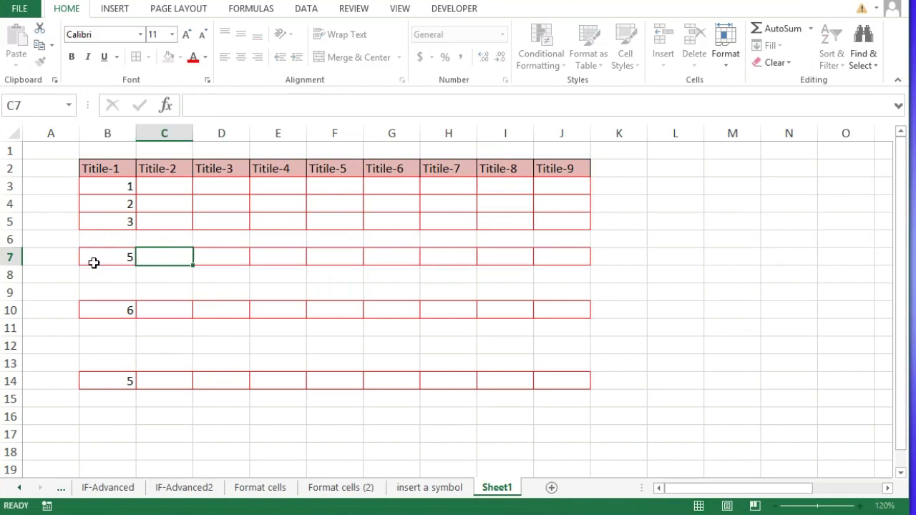
key(Return)
text(7)
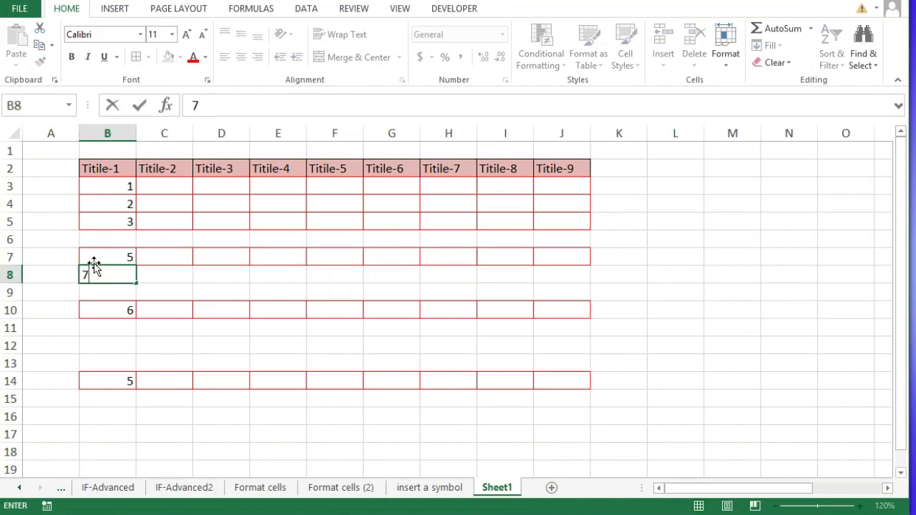
key(Return)
text(8)
key(Return)
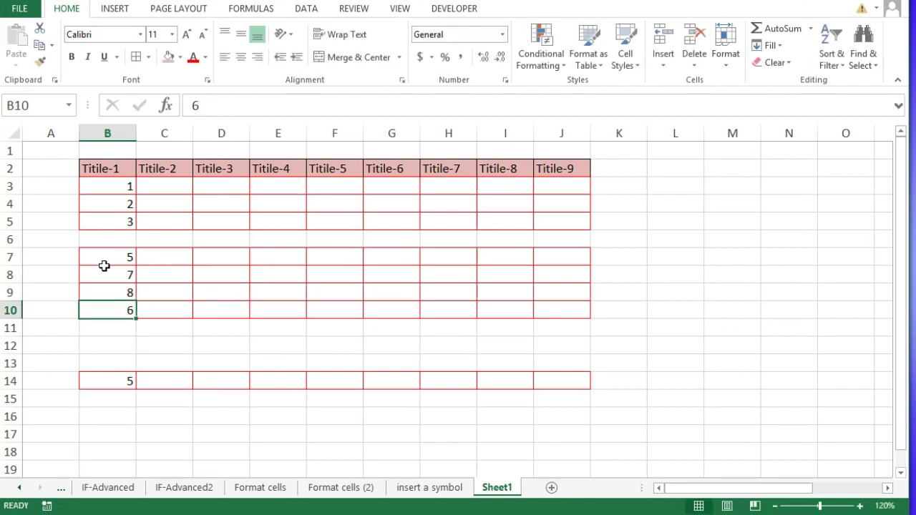
Fill the value of cell B4 down through cell B18 to test the borders on a continuous block of rows
drag(93, 203, 110, 448)
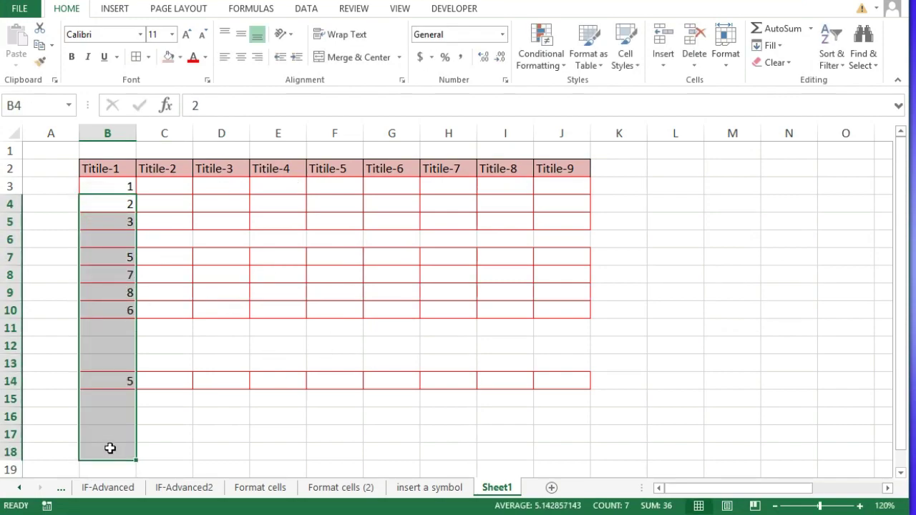
key(ctrl+d)
click(370, 315)
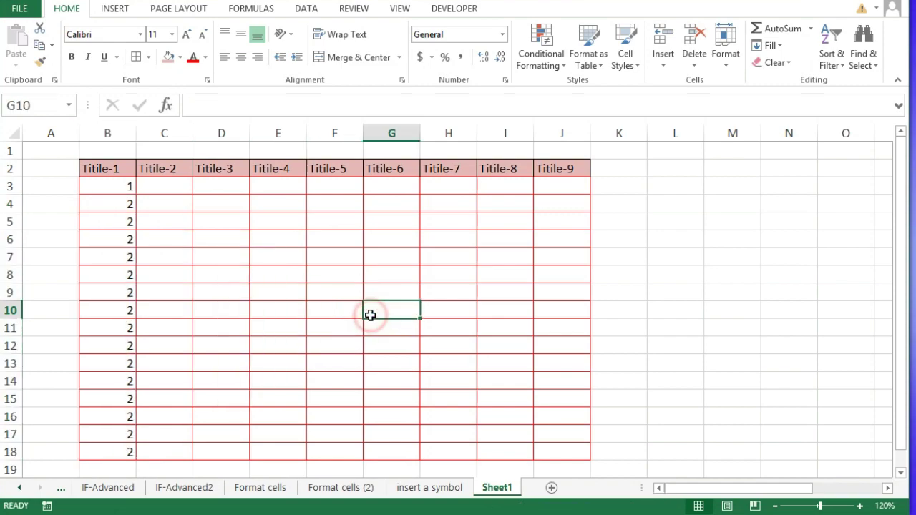